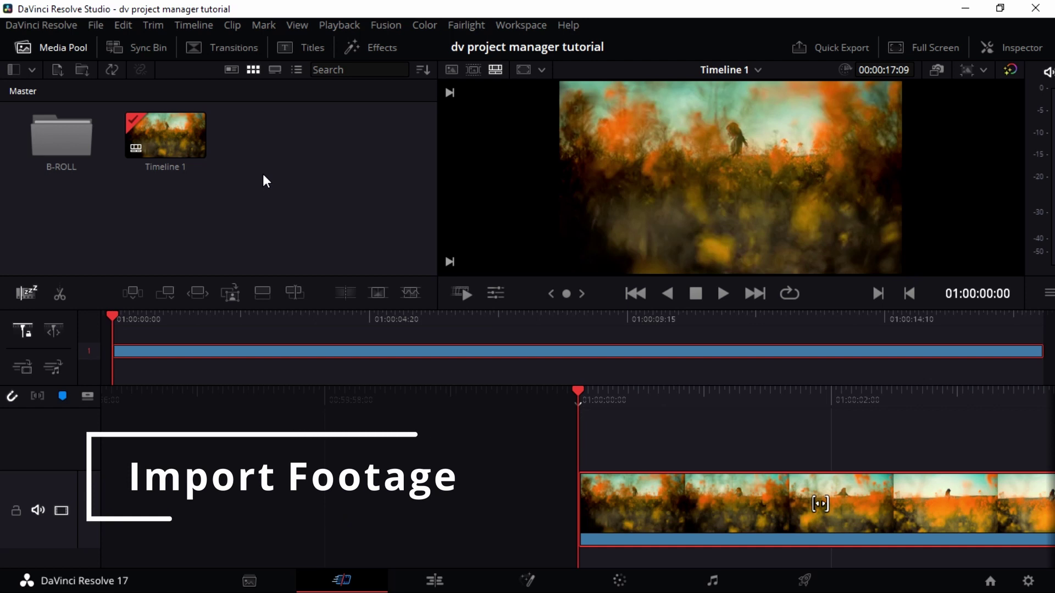
Step: Import 'Subscribe Button - 73041' from Downloads > Video into the Media Pool
right_click(266, 146)
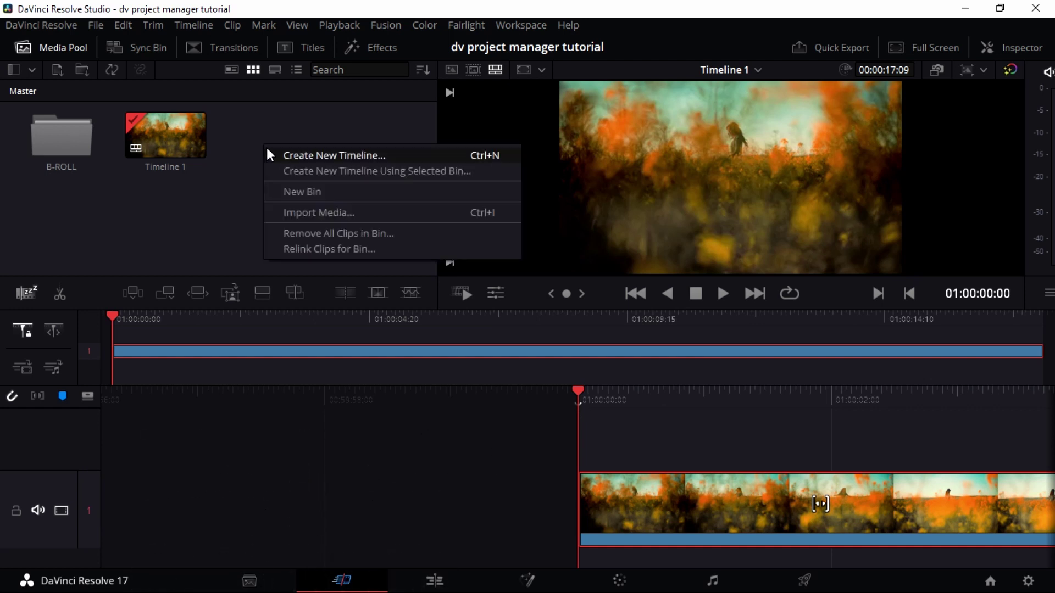
left_click(310, 214)
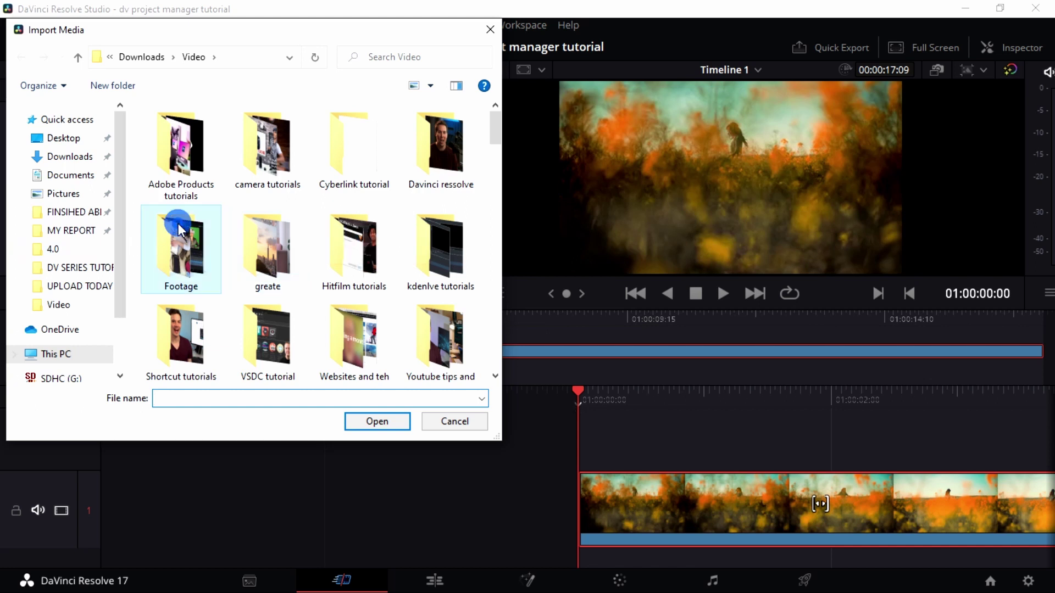
double_click(165, 229)
scroll(456, 274, "down", 3)
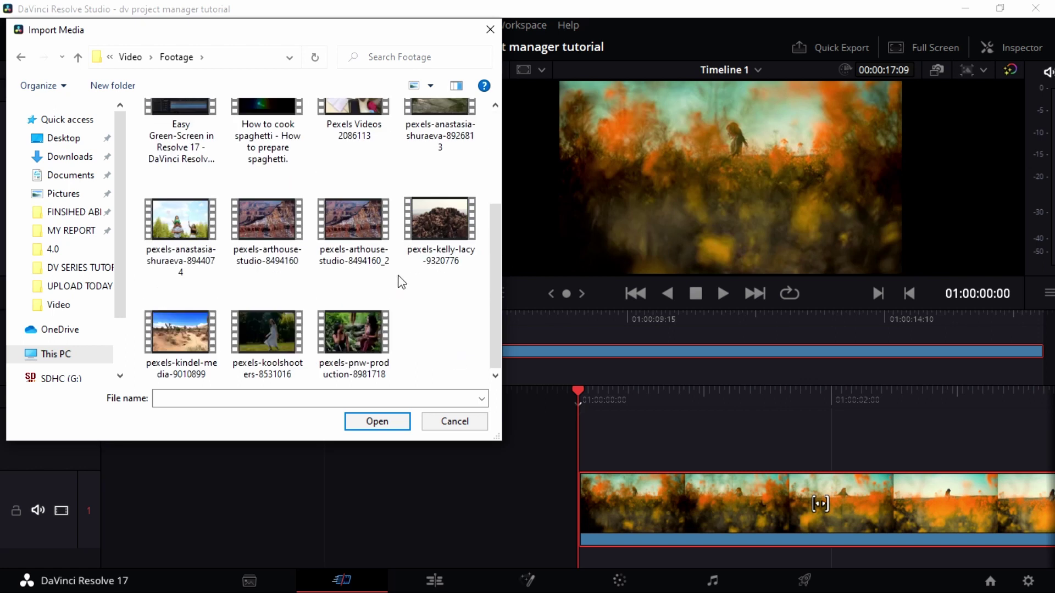
scroll(357, 283, "up", 5)
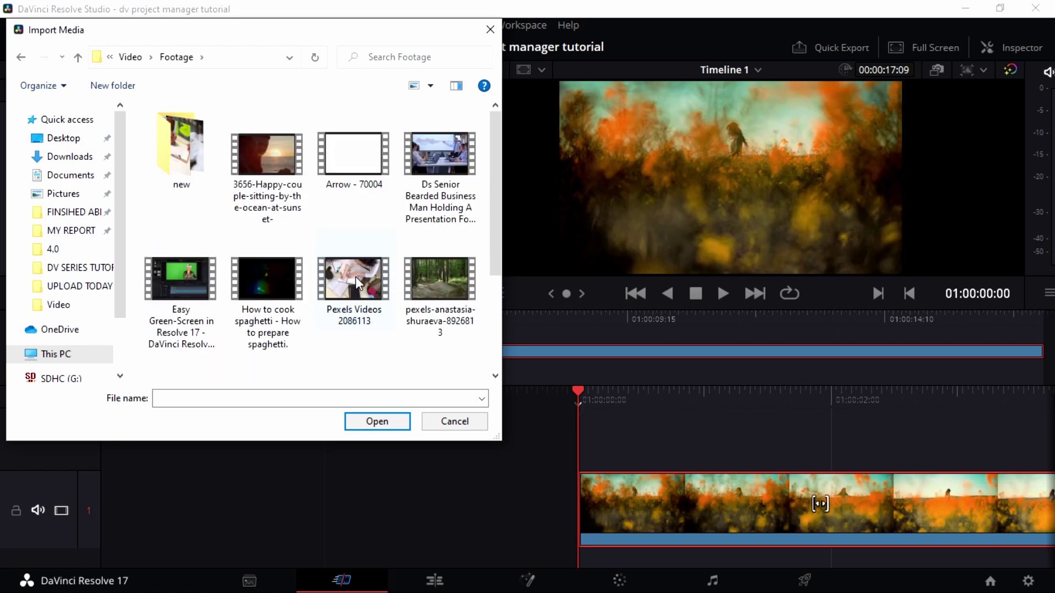
double_click(187, 165)
key("alt+Left")
key("alt+Left")
left_click(210, 219)
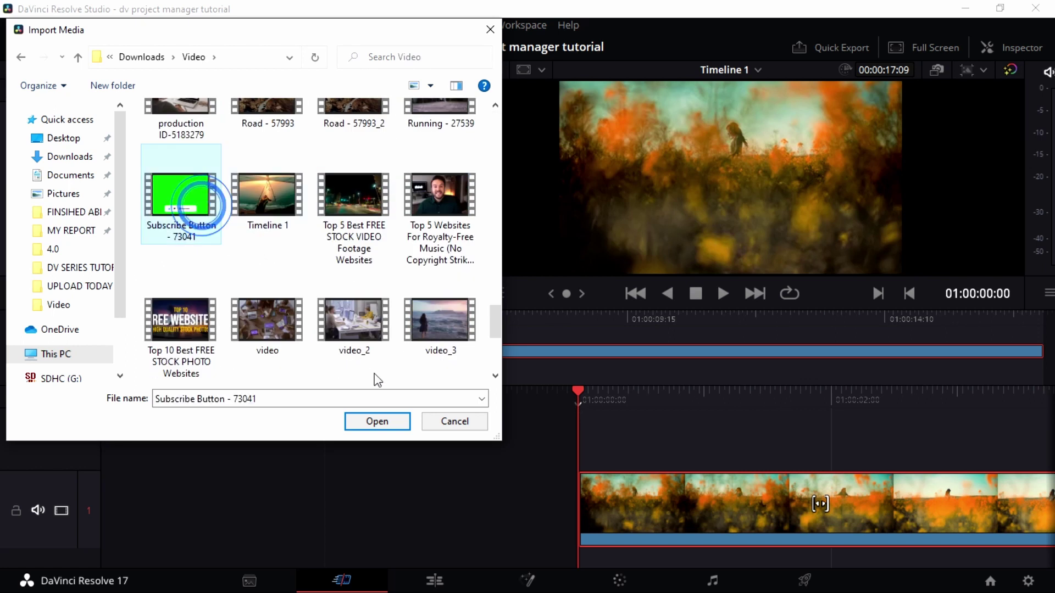
left_click(373, 424)
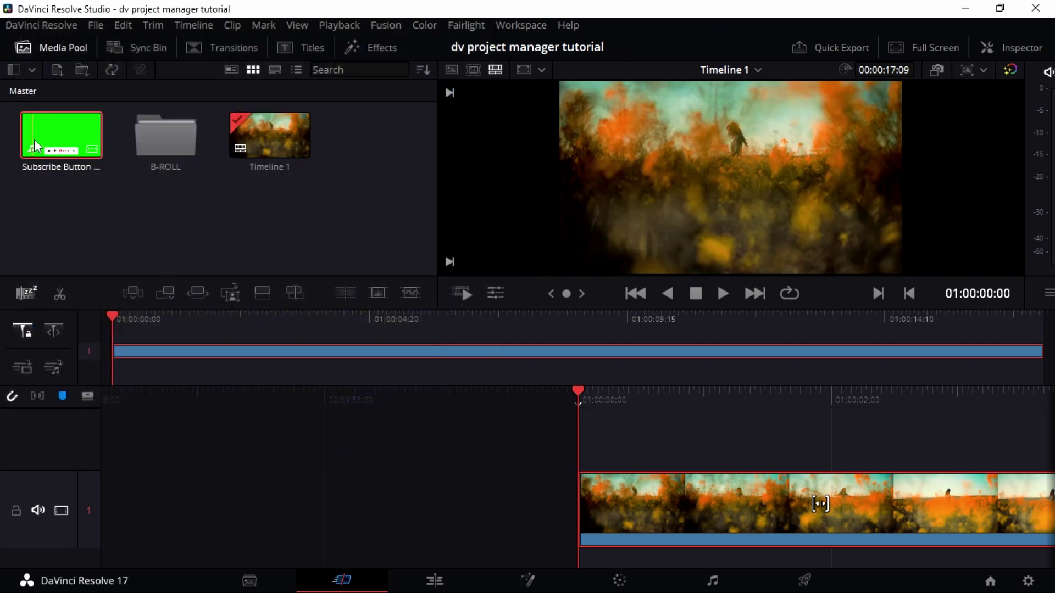
Step: On the Edit page, play and stop the Subscribe Button clip in the source viewer
left_click(436, 585)
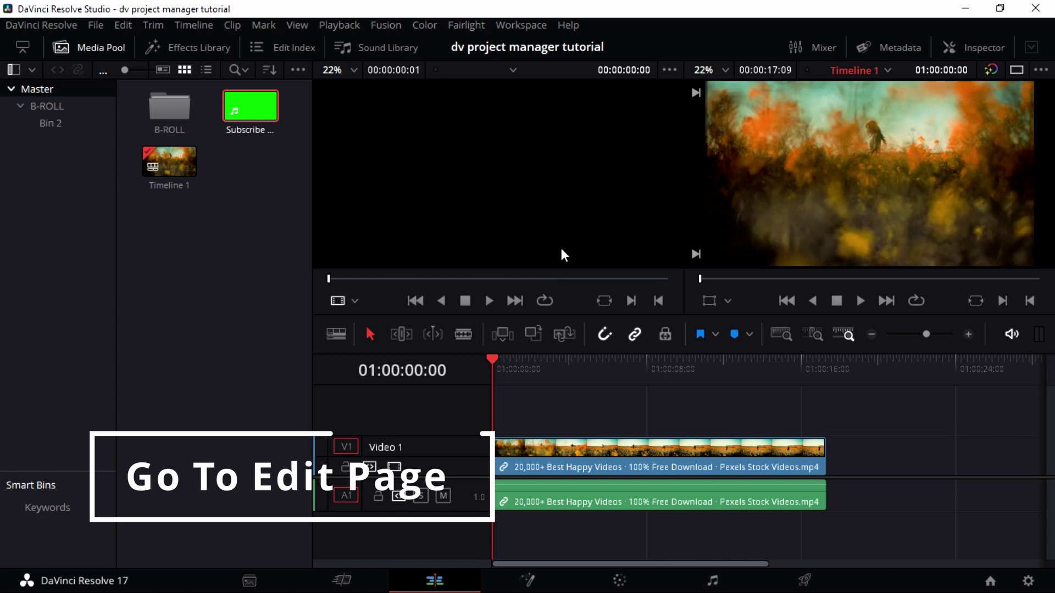
double_click(248, 108)
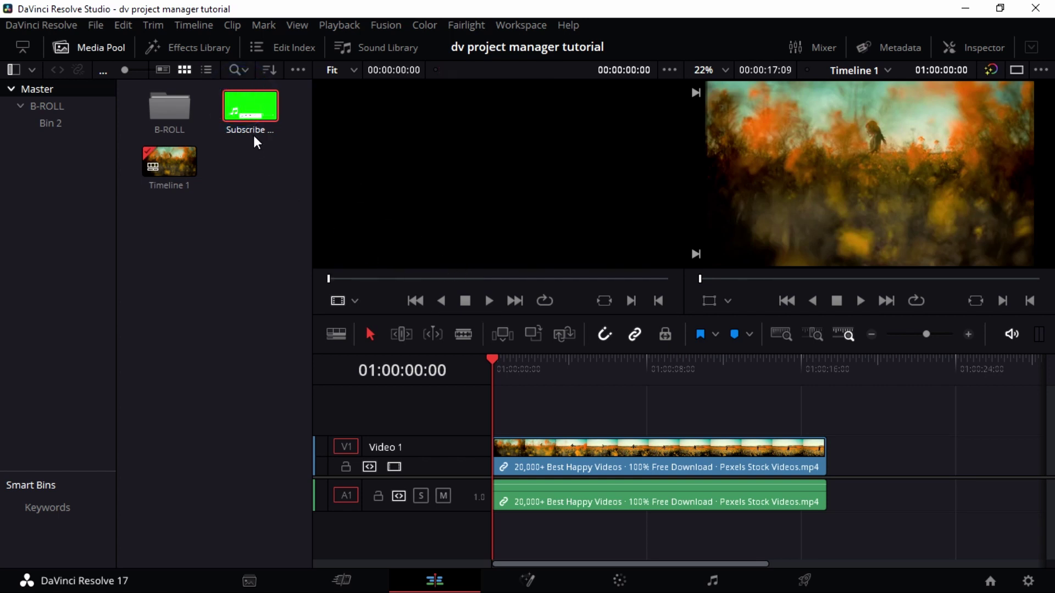
key("space")
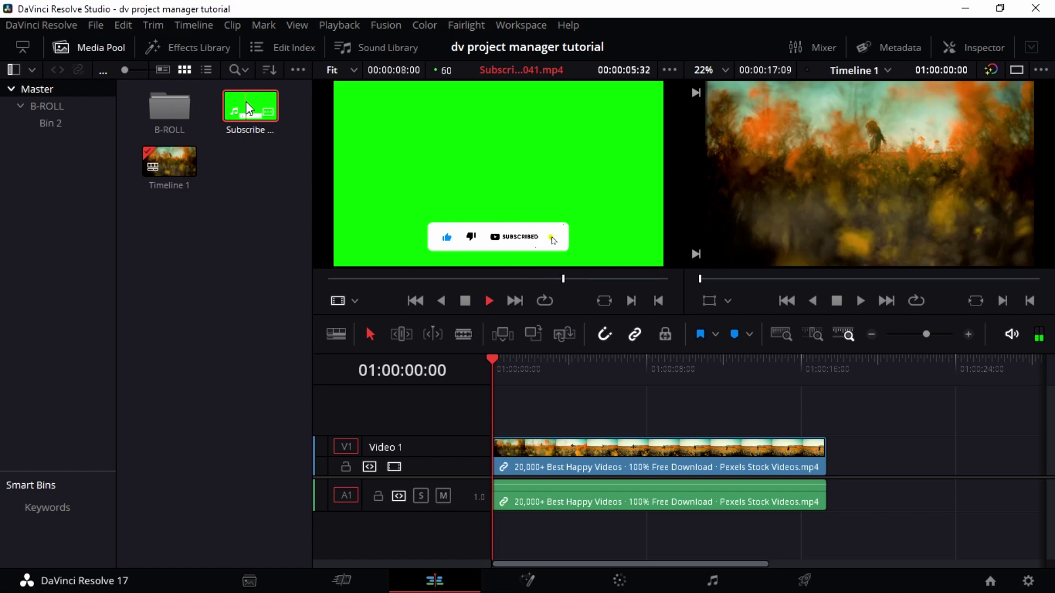
key("space")
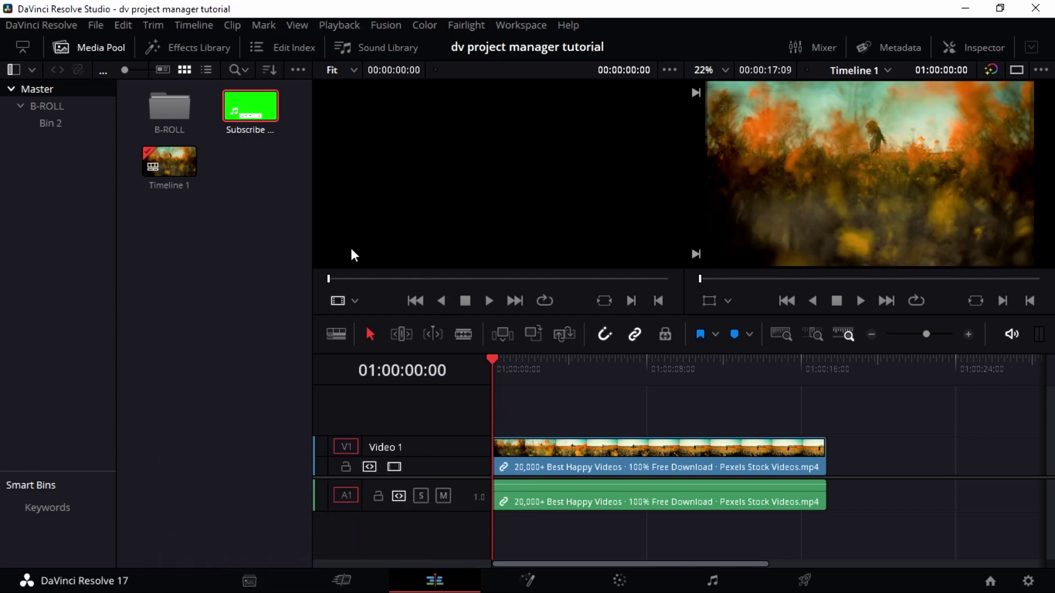
Step: Place the Subscribe clip on Video 2 above the flower clip, play the timeline, and hide the Media Pool
left_click_drag(254, 120, 583, 411)
left_click(536, 363)
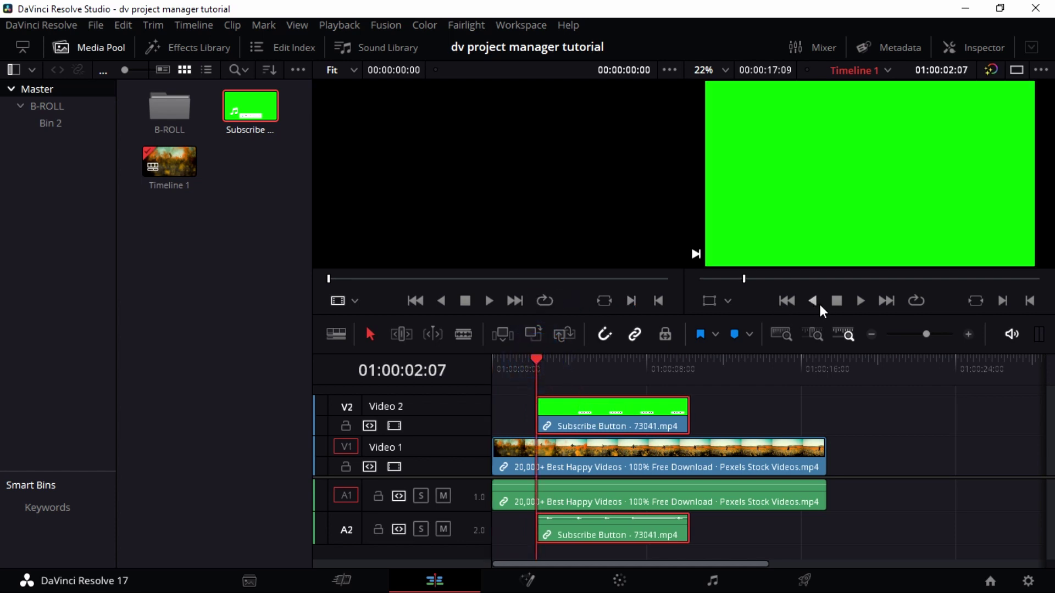
left_click(860, 301)
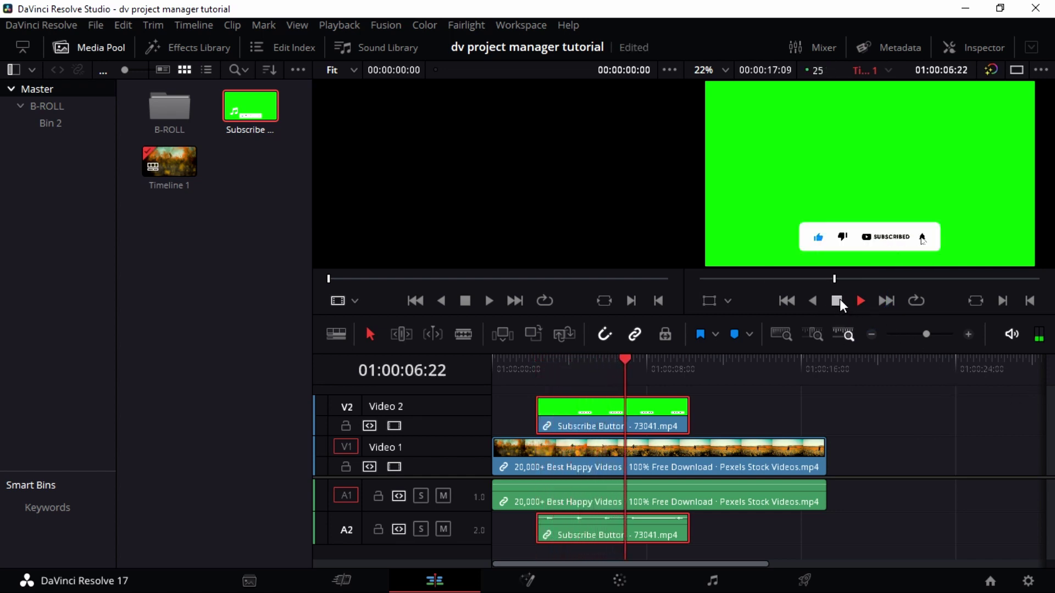
left_click(837, 302)
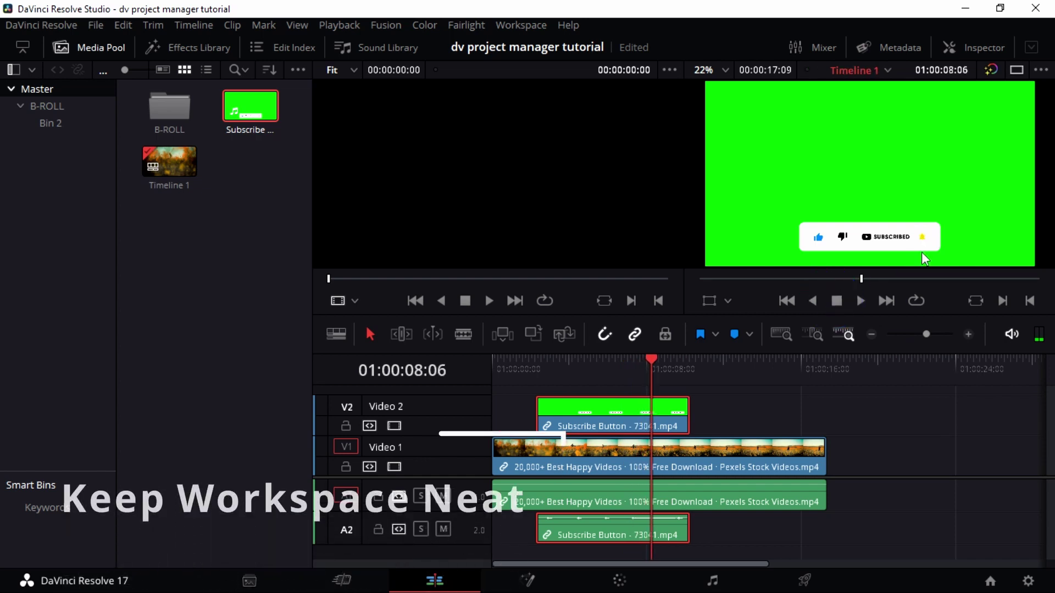
left_click(99, 47)
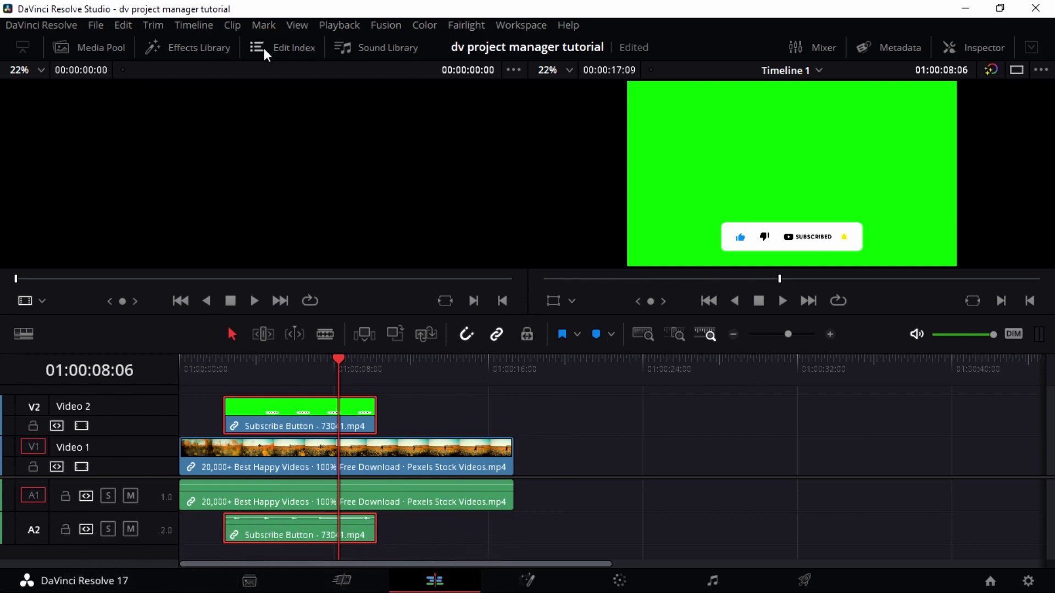
Step: Apply 3D Keyer from Open FX's Resolve FX Key to the Subscribe clip on V2
left_click(220, 46)
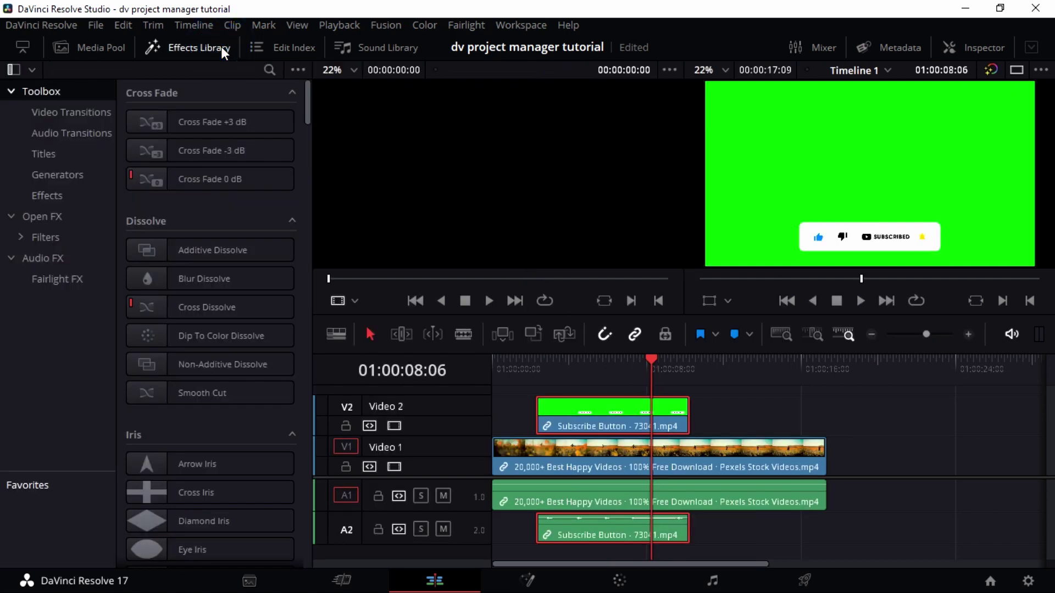
scroll(214, 292, "down", 5)
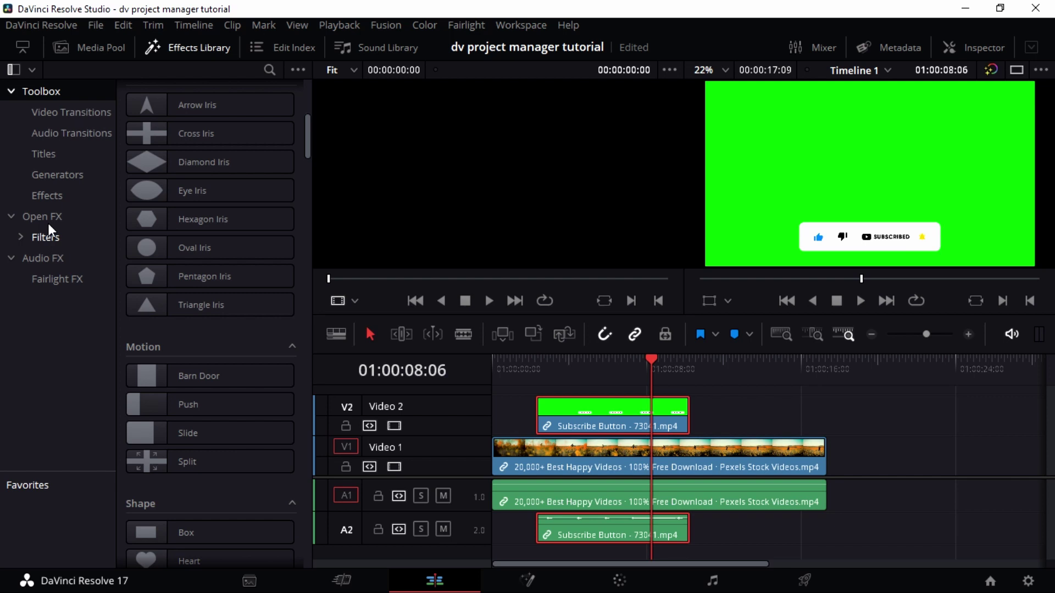
left_click(58, 215)
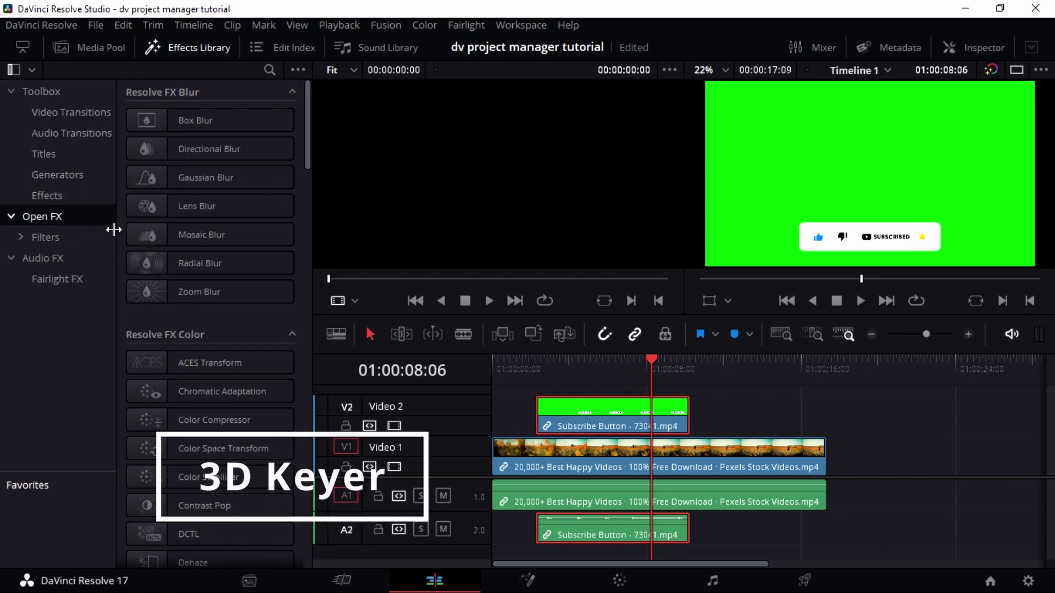
scroll(282, 236, "down", 10)
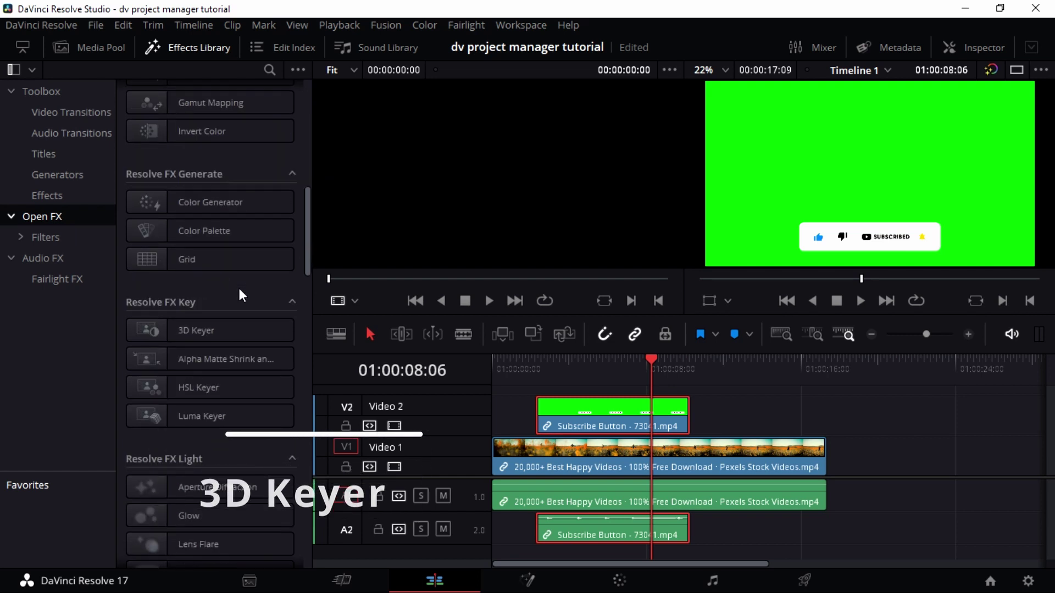
scroll(236, 288, "down", 3)
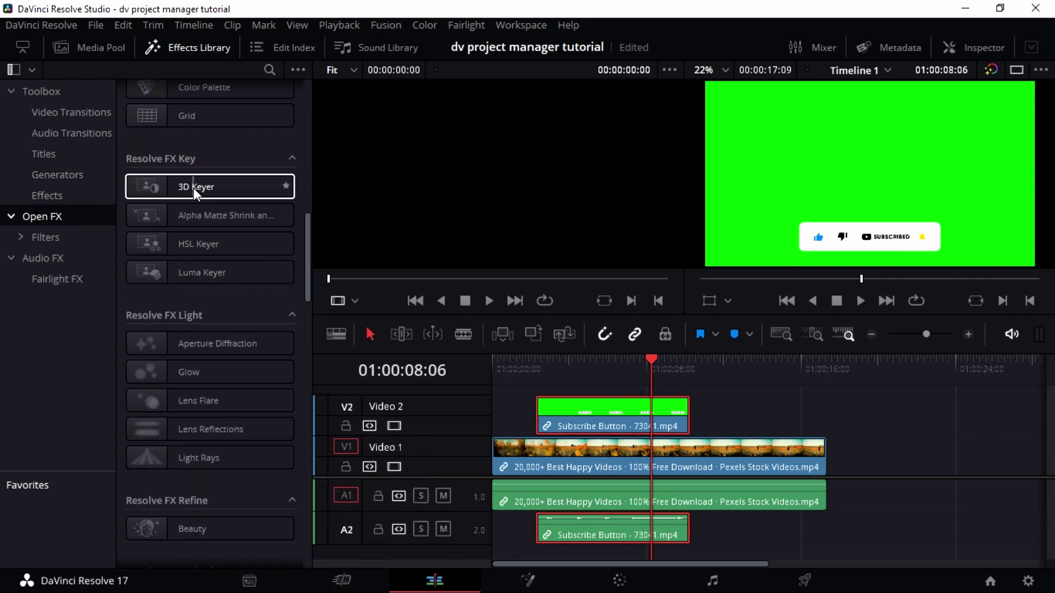
left_click_drag(193, 188, 626, 427)
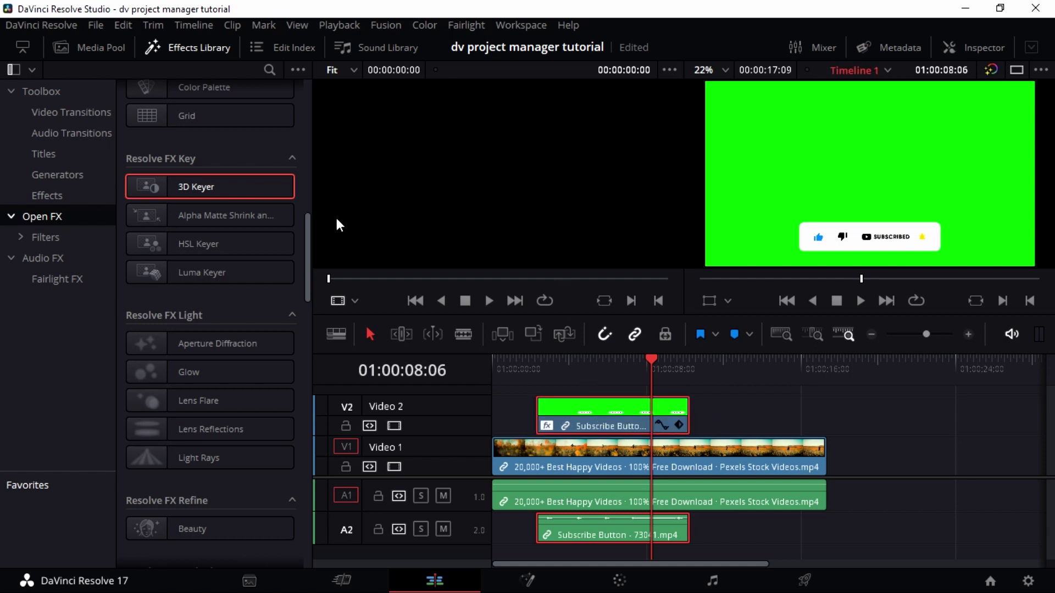
Step: Hide the Effects Library and switch to a single timeline viewer
left_click(192, 49)
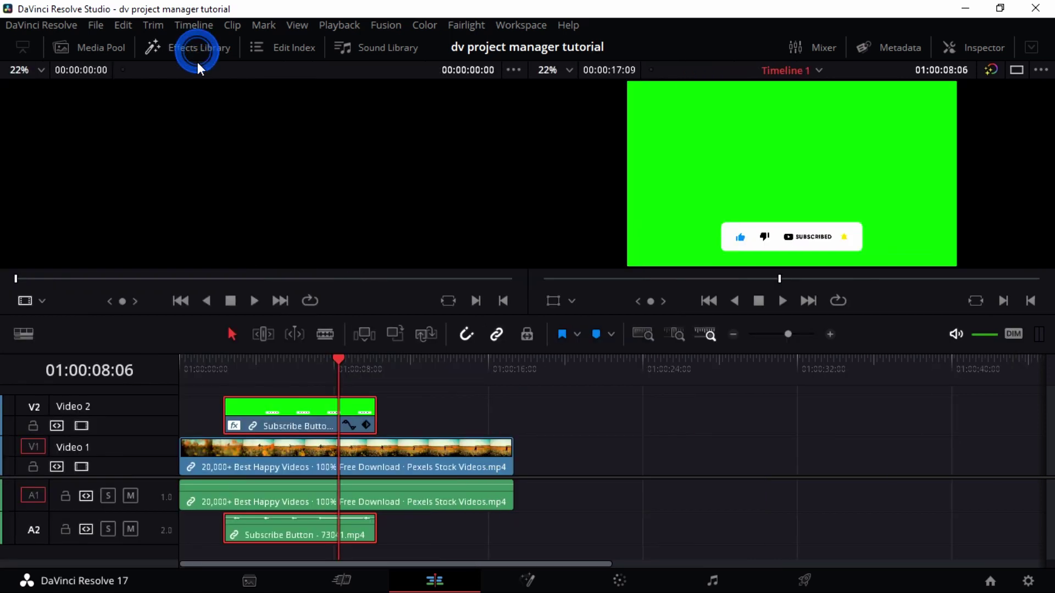
left_click(42, 301)
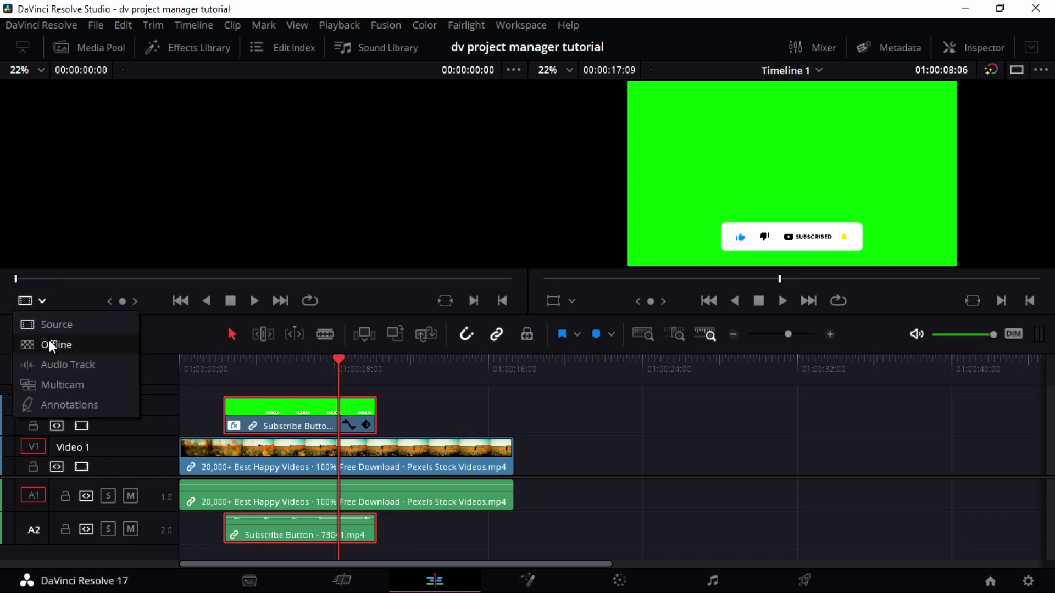
left_click(75, 292)
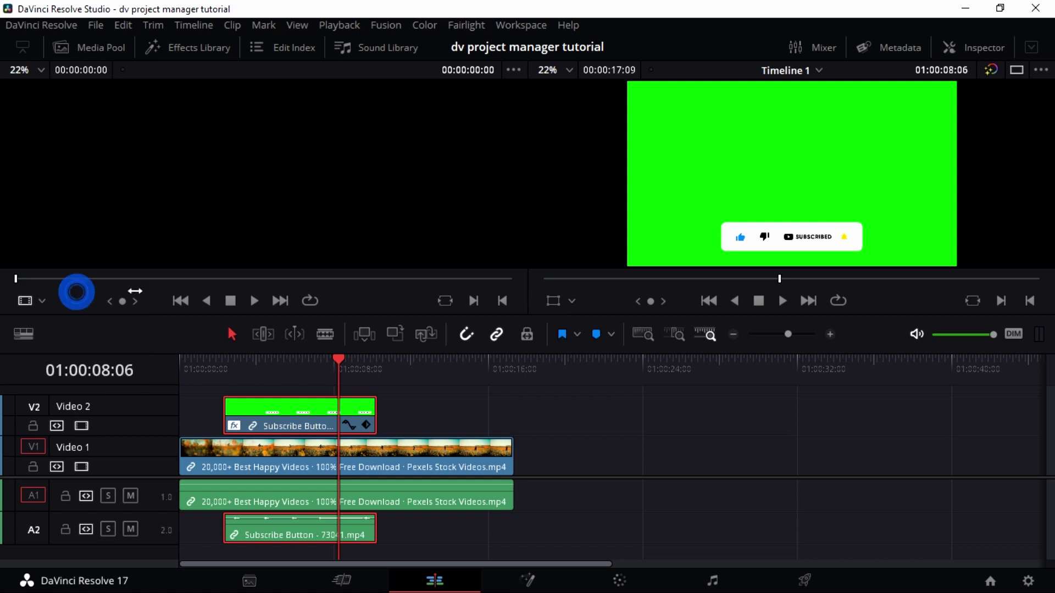
left_click(1016, 70)
left_click(1015, 71)
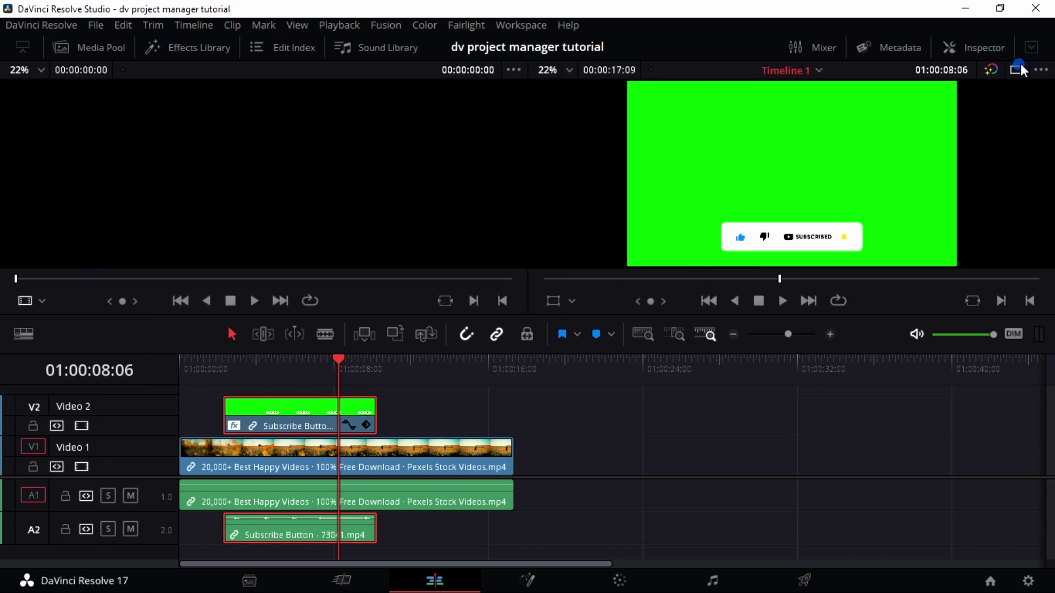
left_click(1017, 70)
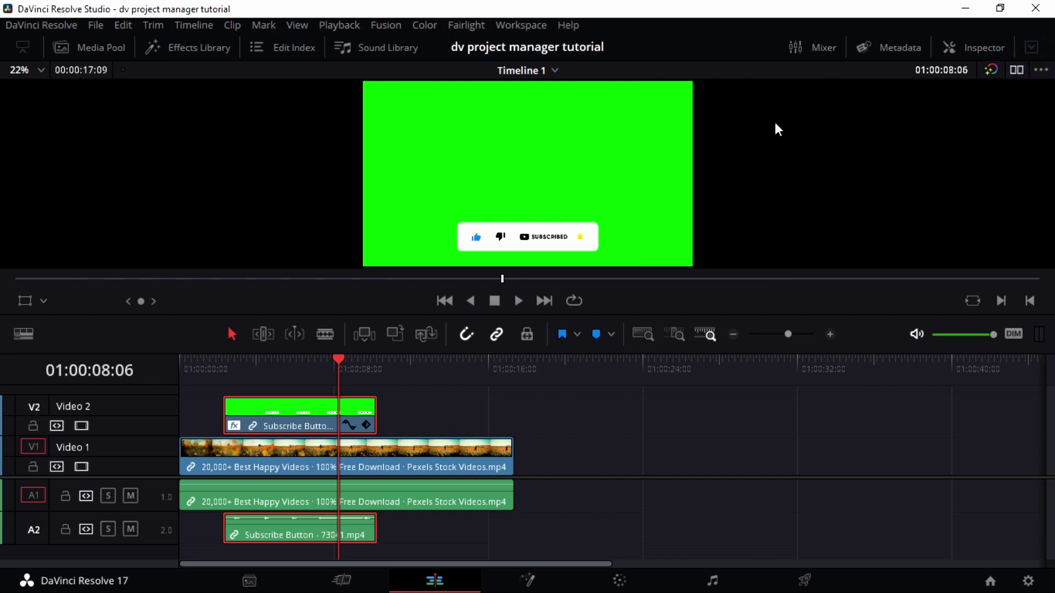
Step: Turn on the Open FX Overlay in the viewer and select the Subscribe clip on Video 2
left_click(44, 302)
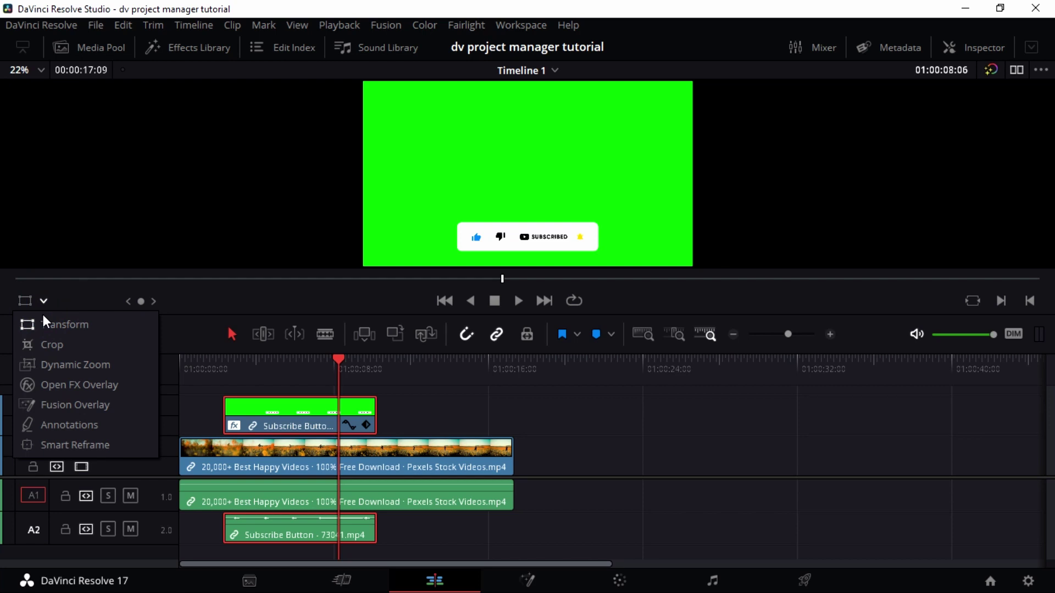
left_click(56, 385)
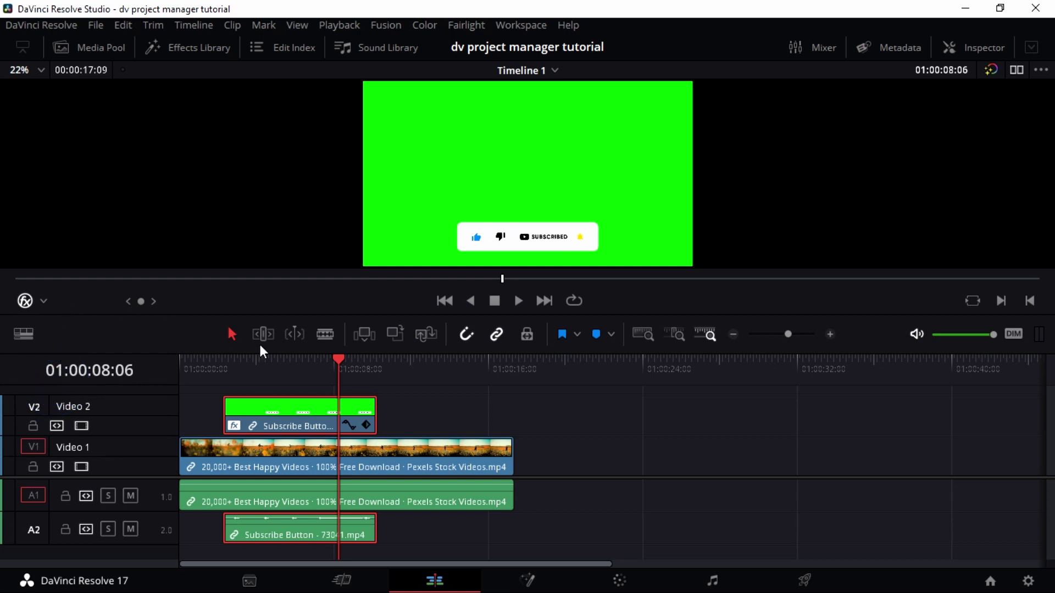
left_click(327, 425)
Step: In the Inspector's Effects tab, open the 3D Keyer controls and arm the add-colour picker
left_click(971, 46)
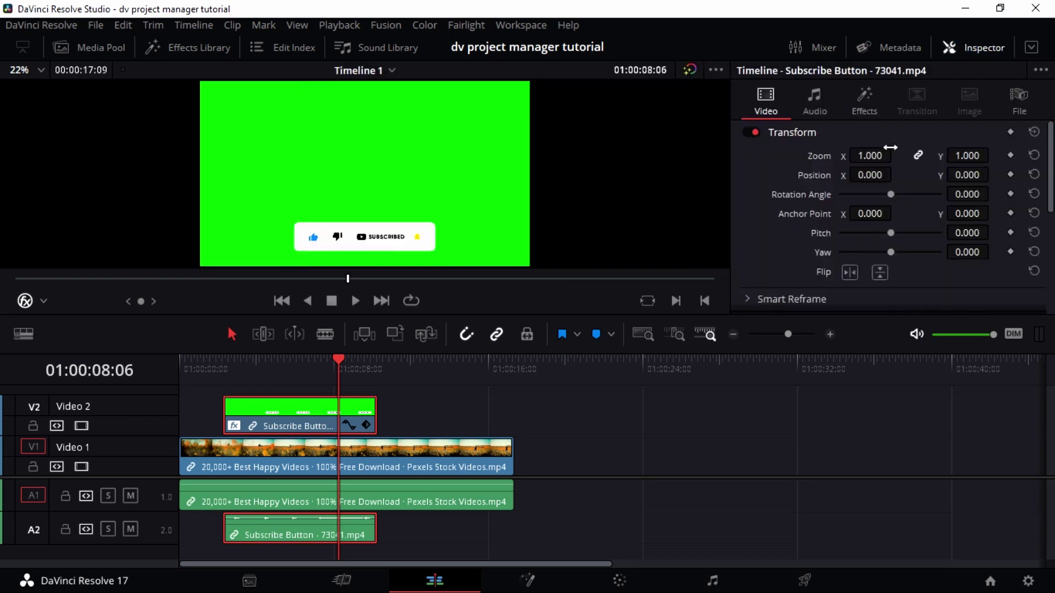
left_click(865, 101)
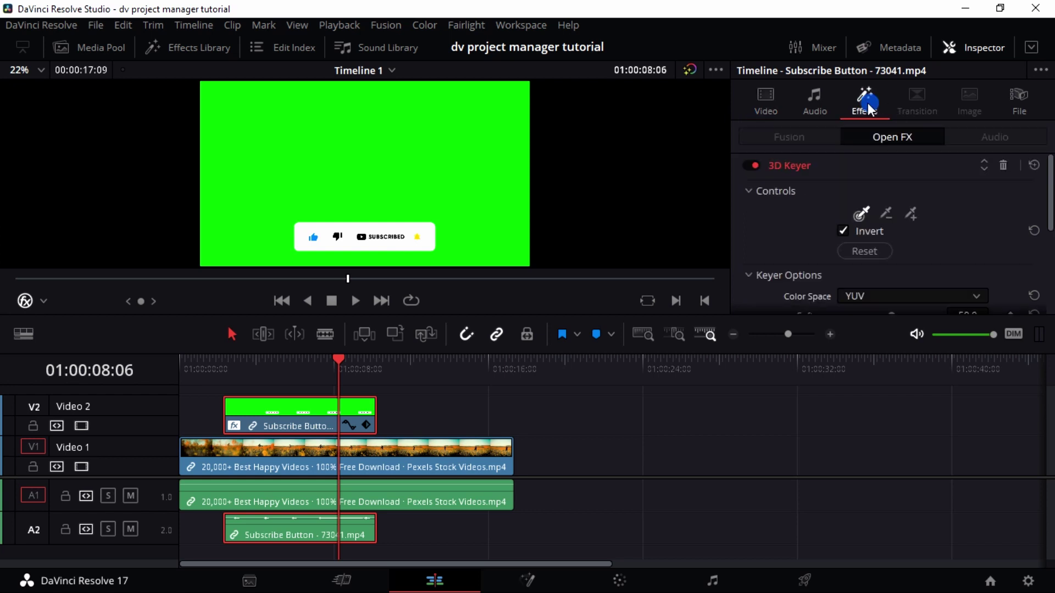
left_click(761, 108)
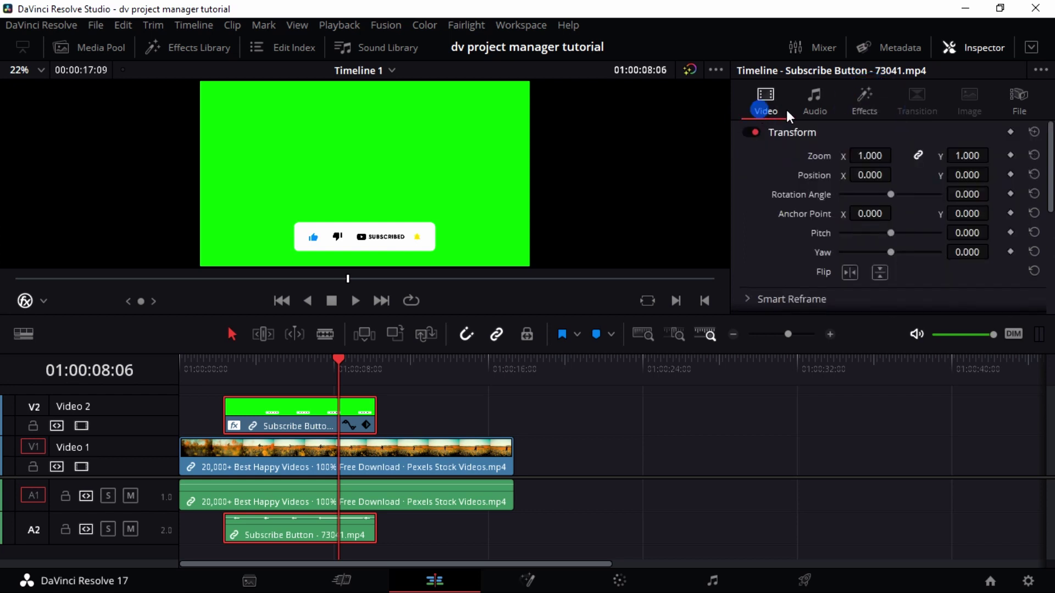
left_click(858, 109)
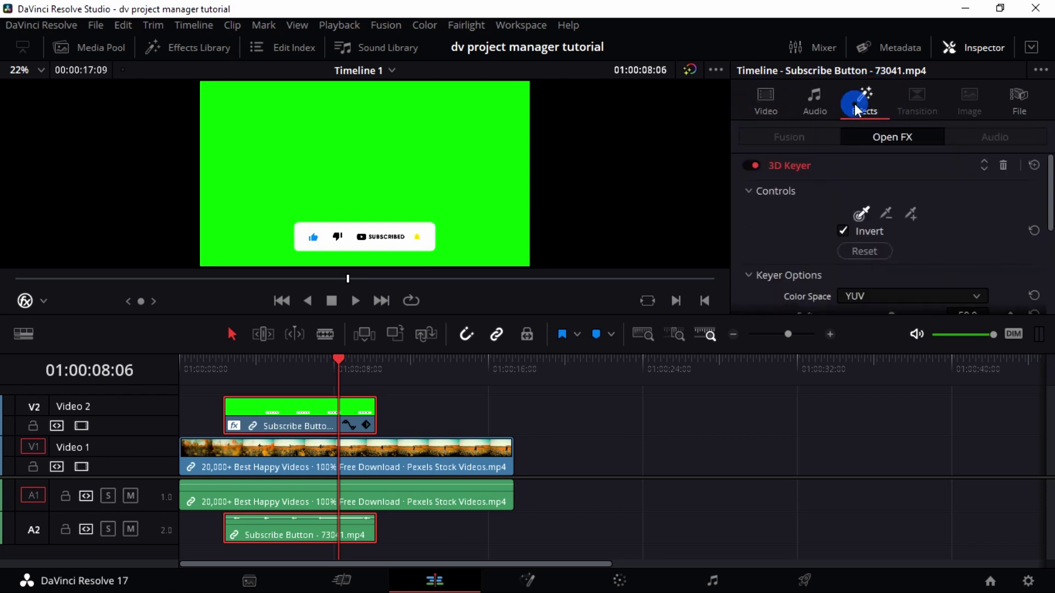
left_click(912, 215)
Step: Sample the green background to key it out, save, and uncheck Show Paths to hide the stroke
left_click_drag(414, 136, 449, 172)
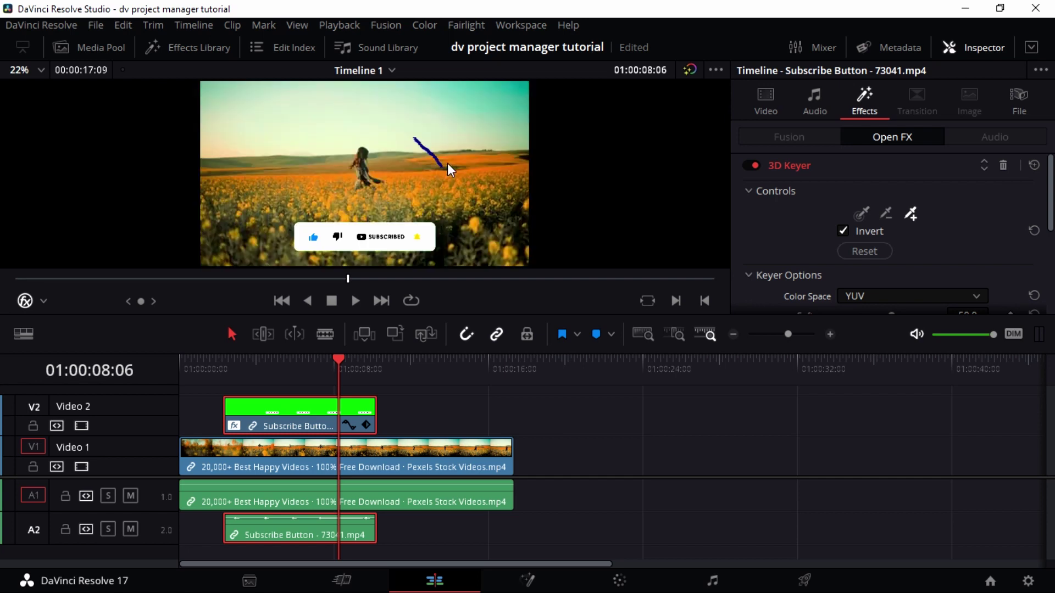
key("ctrl+s")
scroll(889, 250, "down", 2)
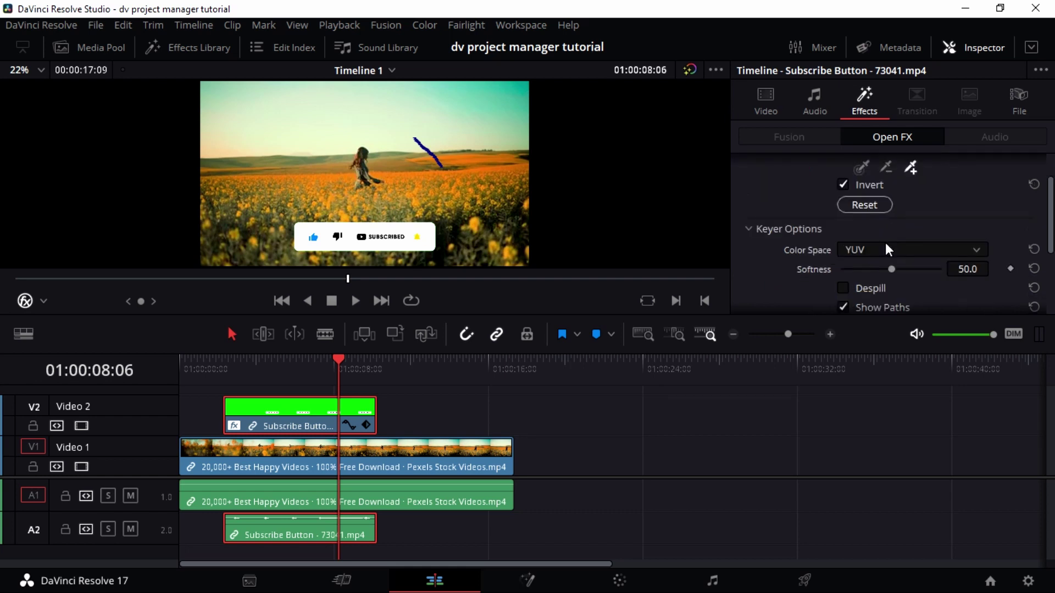
scroll(888, 250, "down", 2)
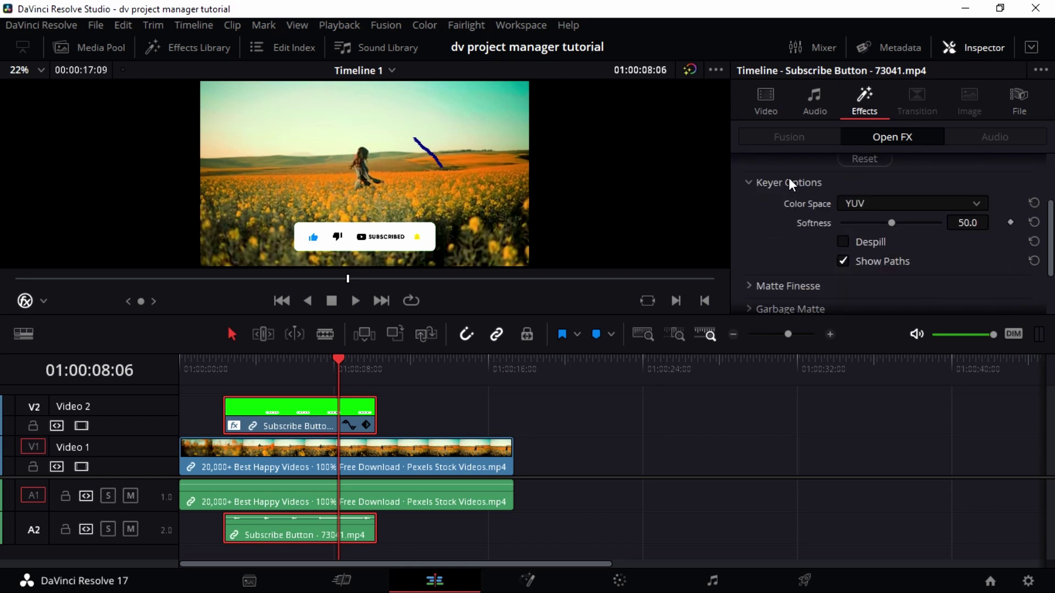
scroll(852, 242, "down", 2)
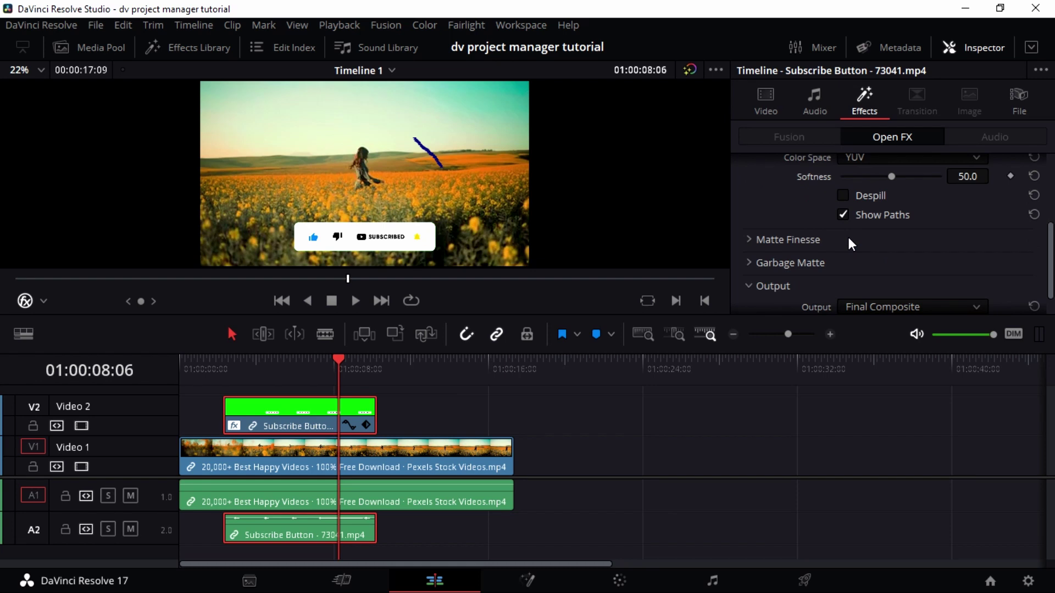
left_click(843, 214)
left_click(846, 219)
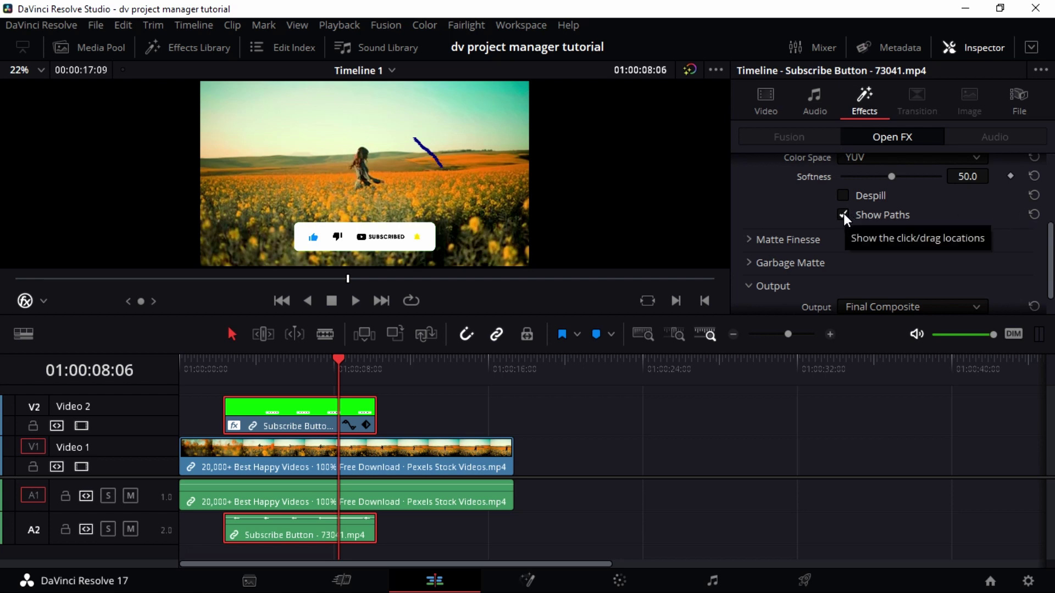
left_click(843, 216)
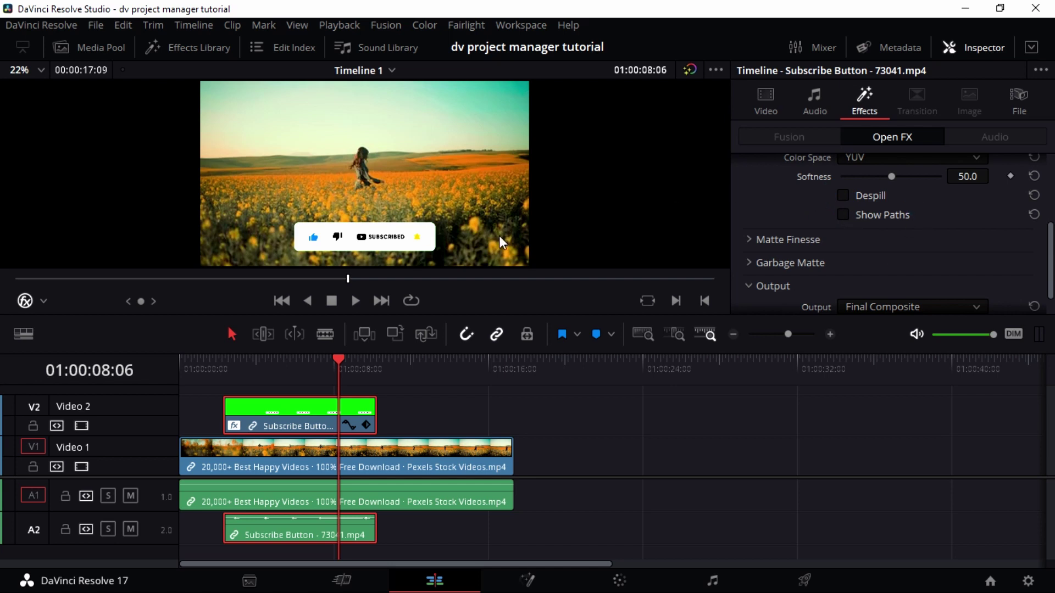
Step: Enlarge the viewer area, compare Despill on and off, leave it enabled, and save
left_click_drag(475, 351, 539, 499)
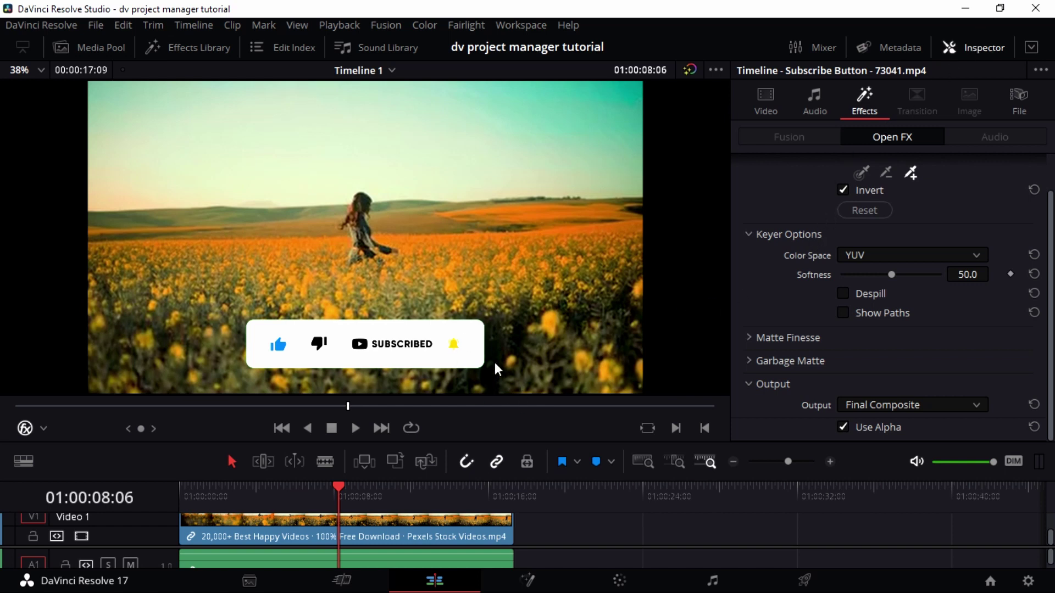
left_click(844, 295)
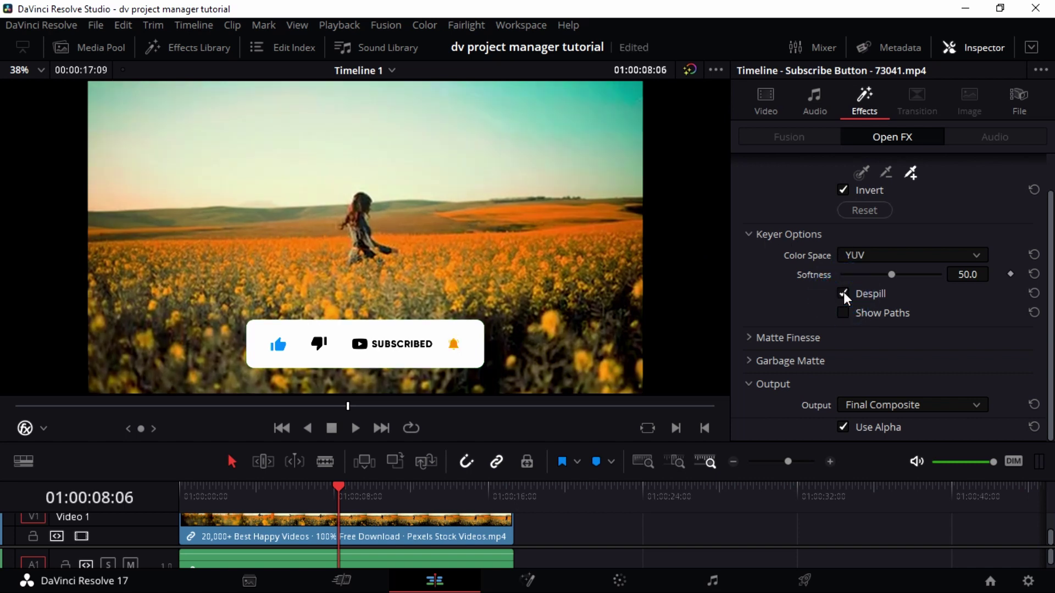
left_click(844, 294)
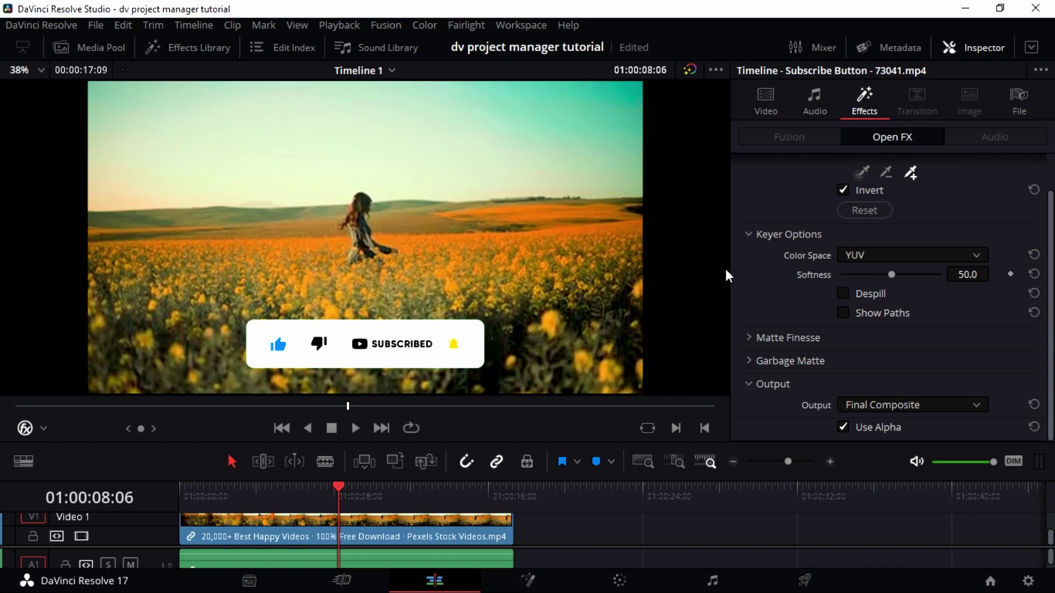
key("ctrl+s")
left_click(845, 296)
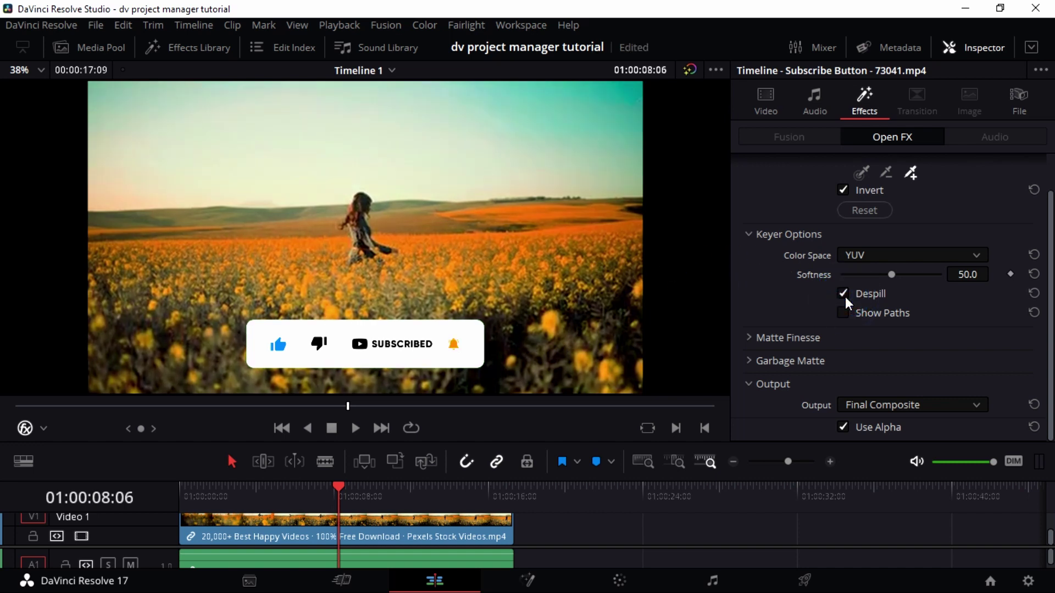
left_click(845, 296)
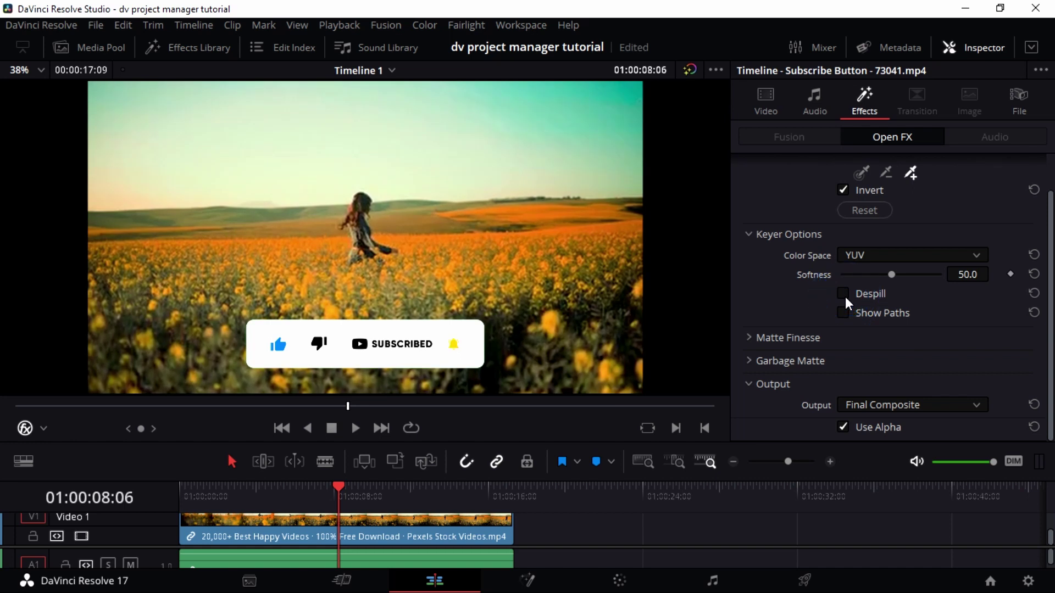
left_click(847, 301)
key("ctrl+s")
left_click(846, 300)
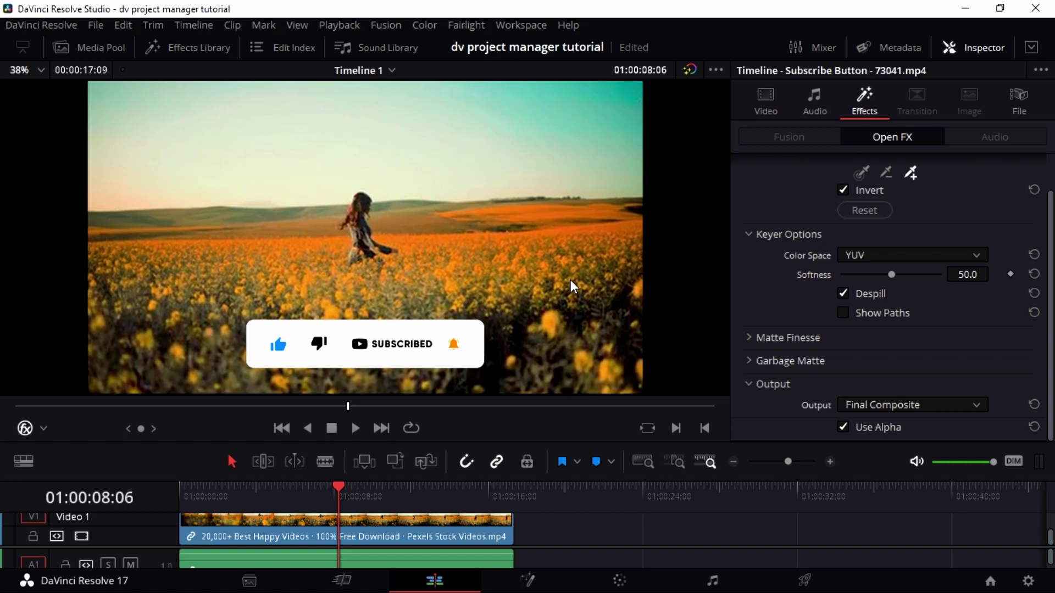
key("ctrl+s")
Step: Adjust the 3D Keyer Softness to 100 and keep Despill switched on
left_click_drag(894, 275, 818, 280)
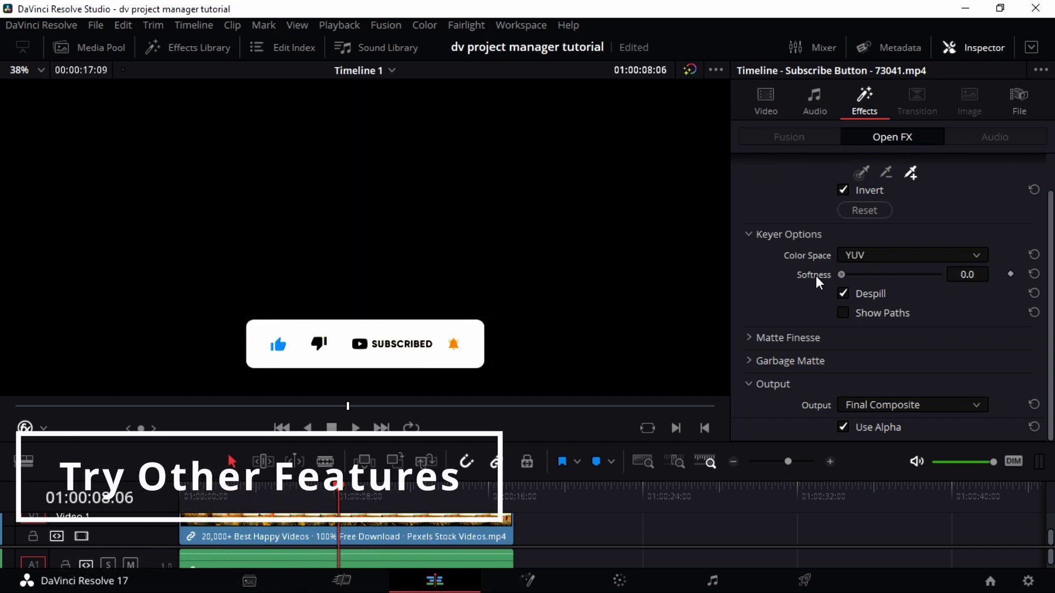
left_click_drag(816, 276, 919, 283)
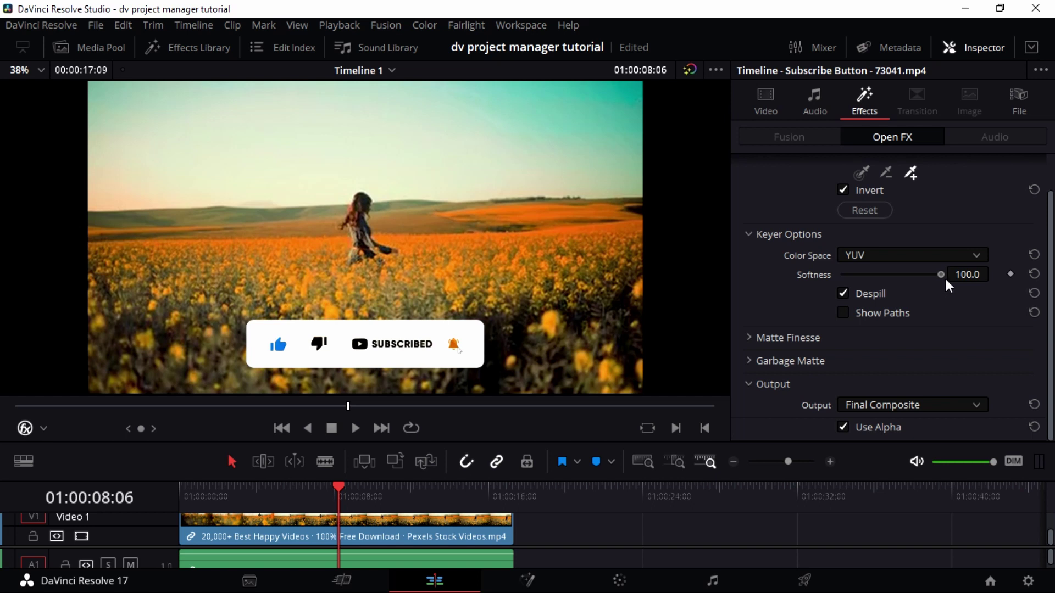
mouse_move(944, 281)
left_mouse_down()
mouse_move(910, 297)
mouse_move(835, 299)
mouse_move(879, 285)
mouse_move(958, 294)
left_mouse_up()
left_click(843, 291)
left_click(843, 295)
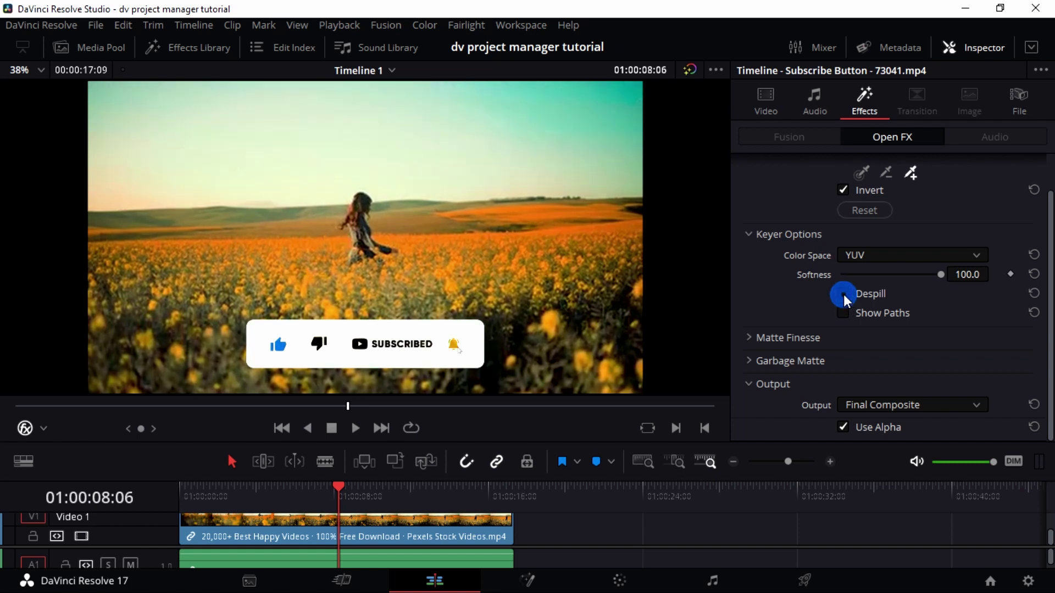
left_click(843, 295)
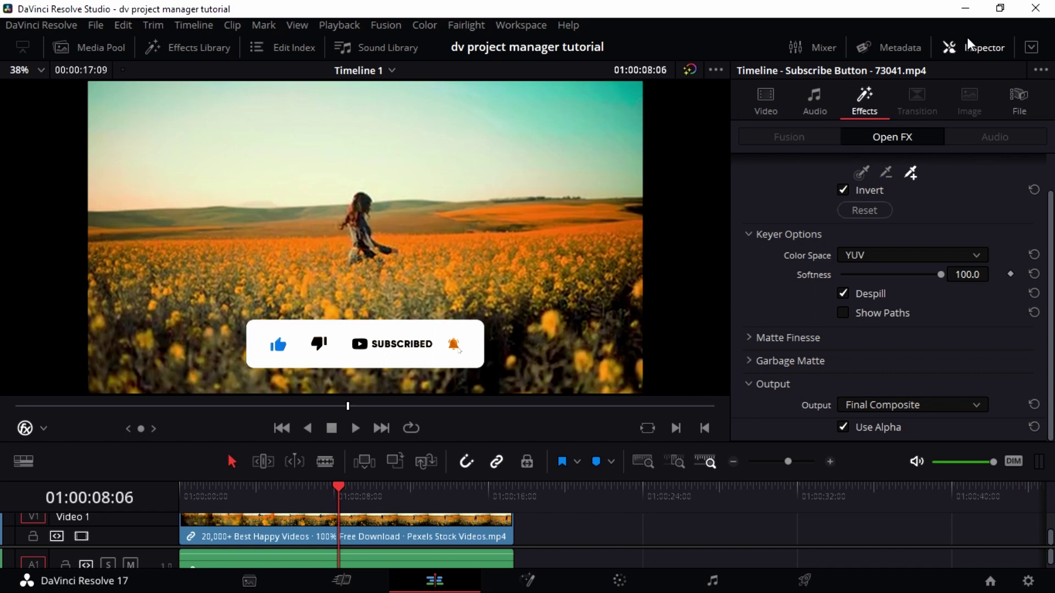
Step: Close the Inspector, play the keyed composite from the timeline start, then scrub forward
left_click(976, 51)
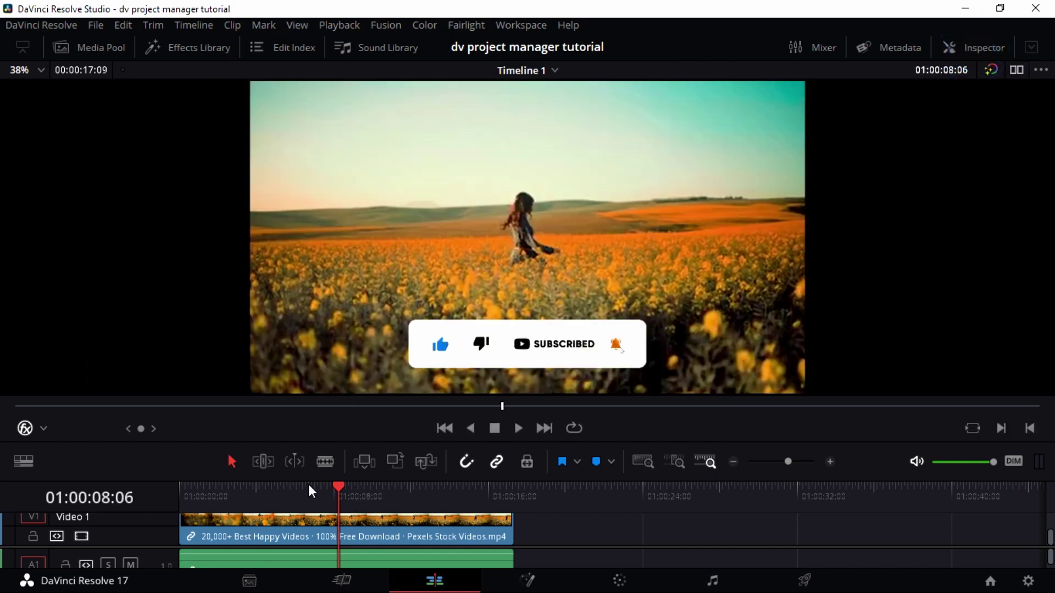
left_click_drag(339, 492, 181, 497)
left_click(521, 426)
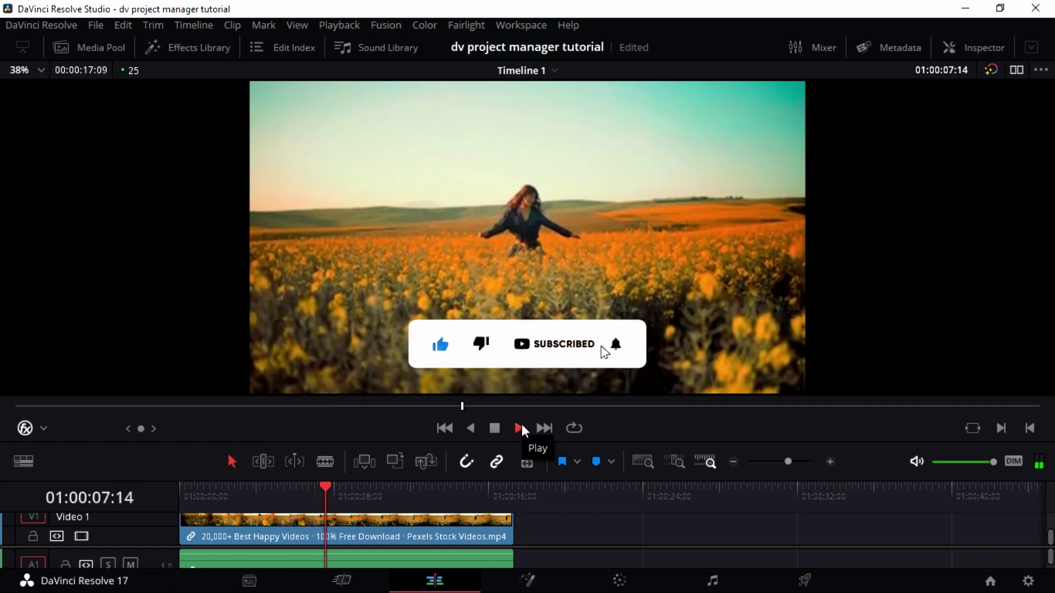
left_click(486, 428)
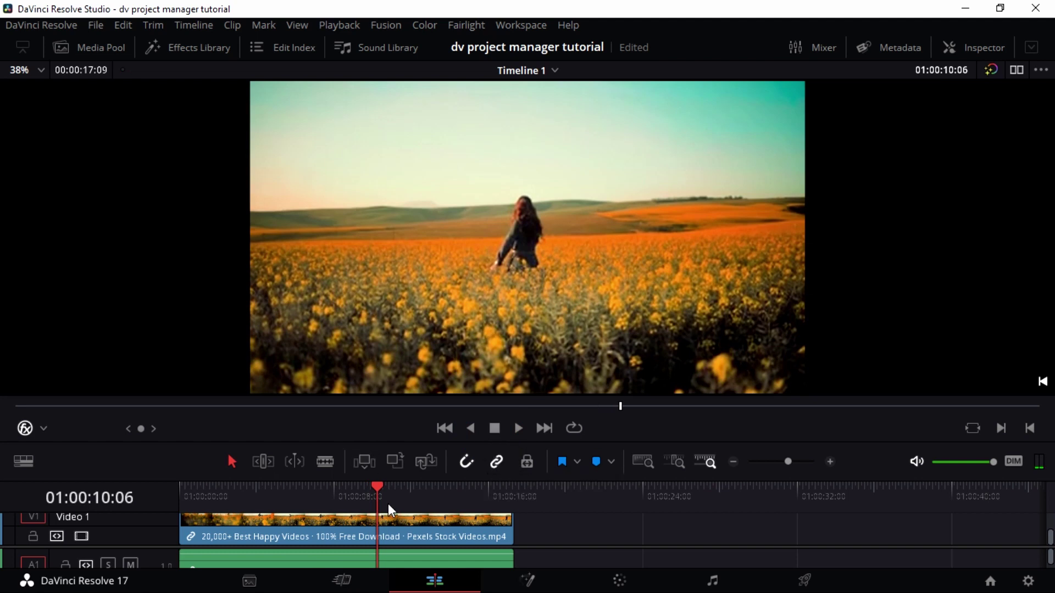
left_click_drag(371, 485, 480, 496)
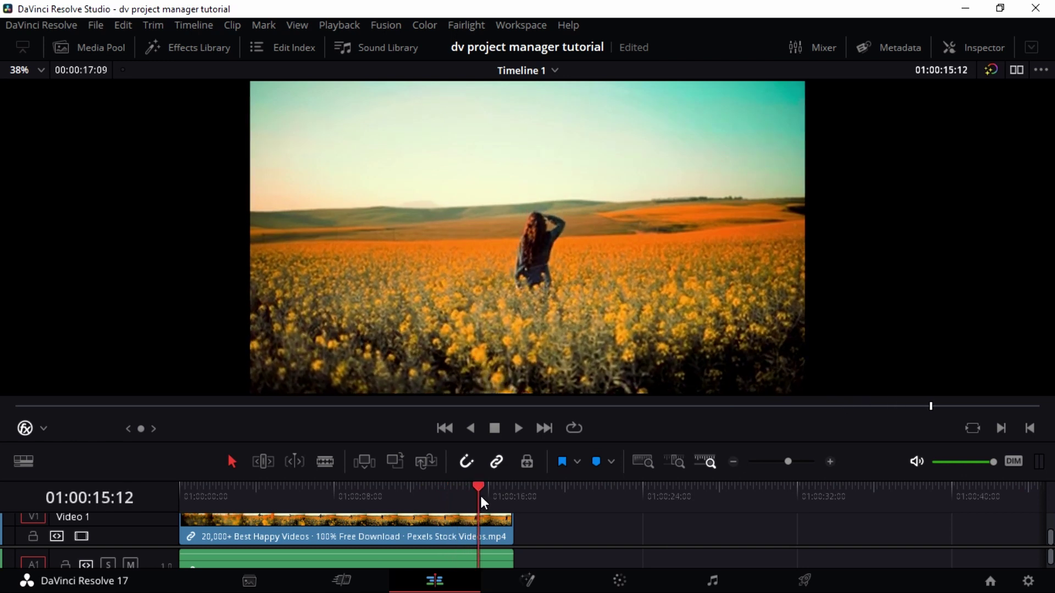
Step: Switch to the Deliver page, scrub back to about five seconds, and select the Untitled file name
left_click(800, 583)
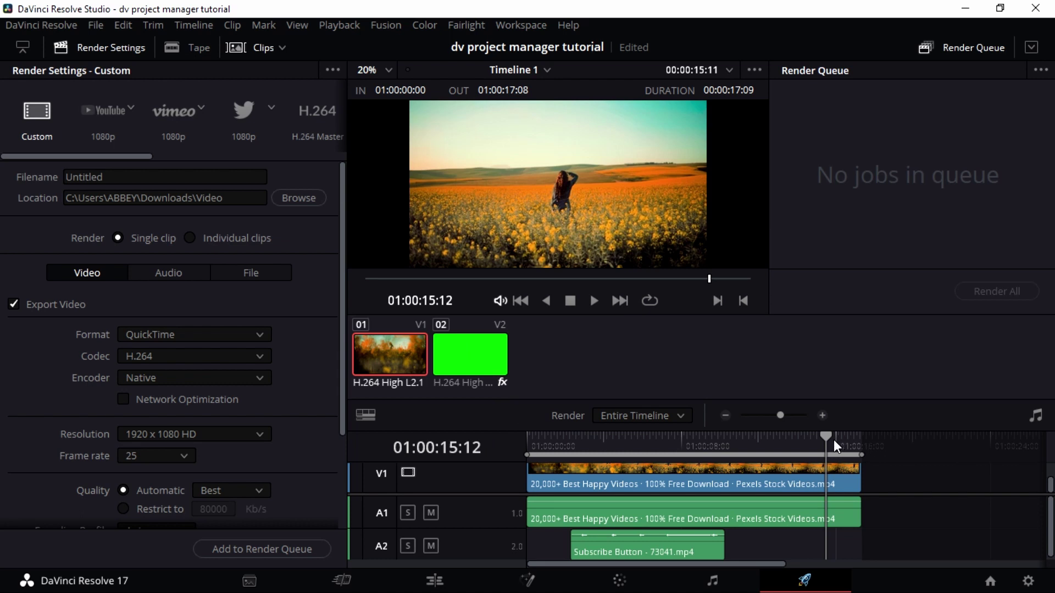
left_click_drag(828, 437, 624, 446)
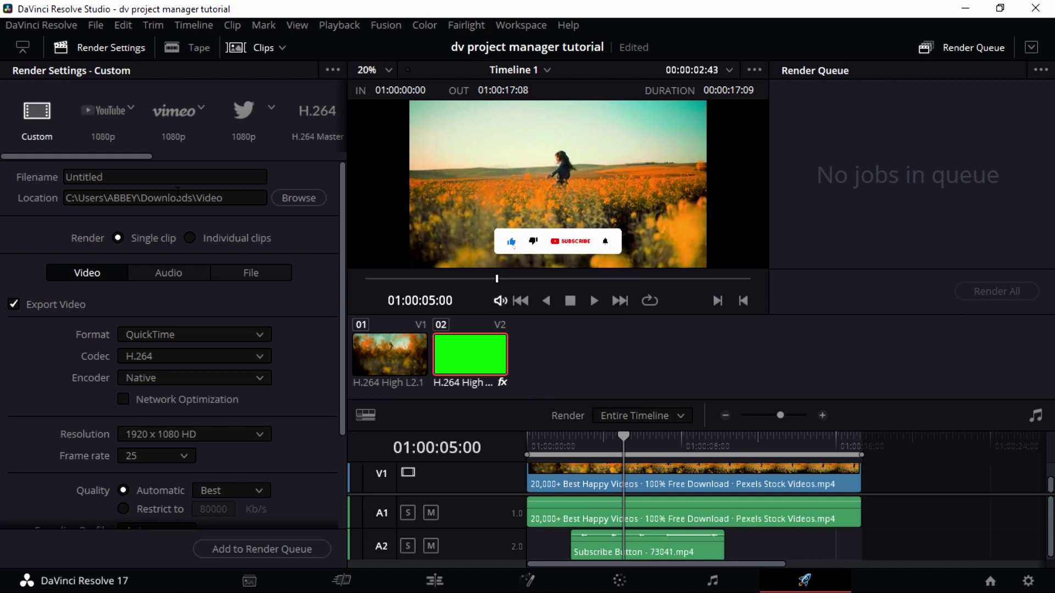
left_click(108, 177)
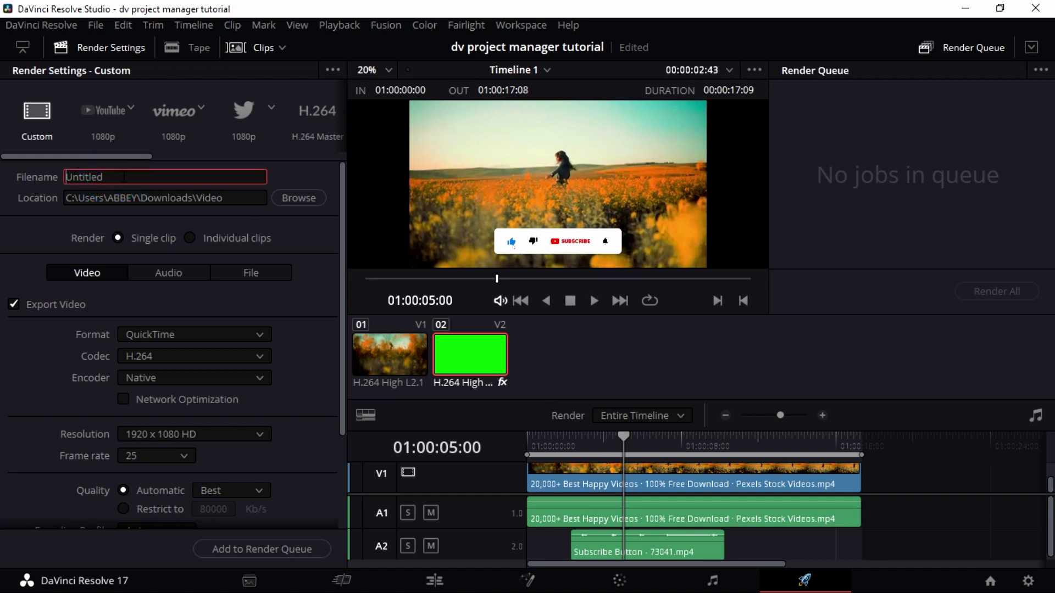
left_click_drag(122, 177, 60, 180)
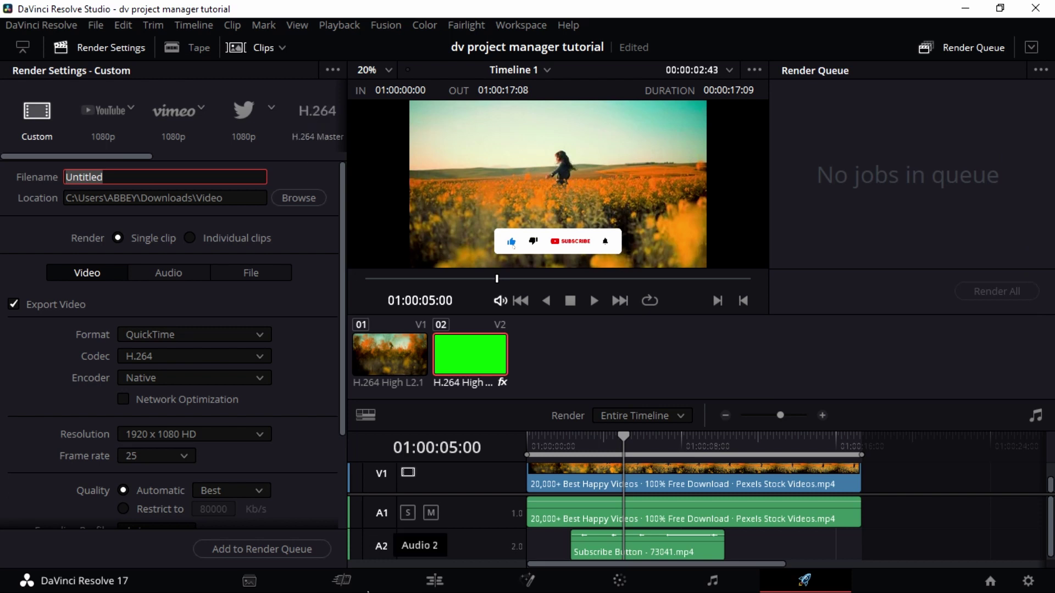
Step: Return to the Edit page, select the flower-field clips, then enlarge and zoom into the timeline
left_click(437, 585)
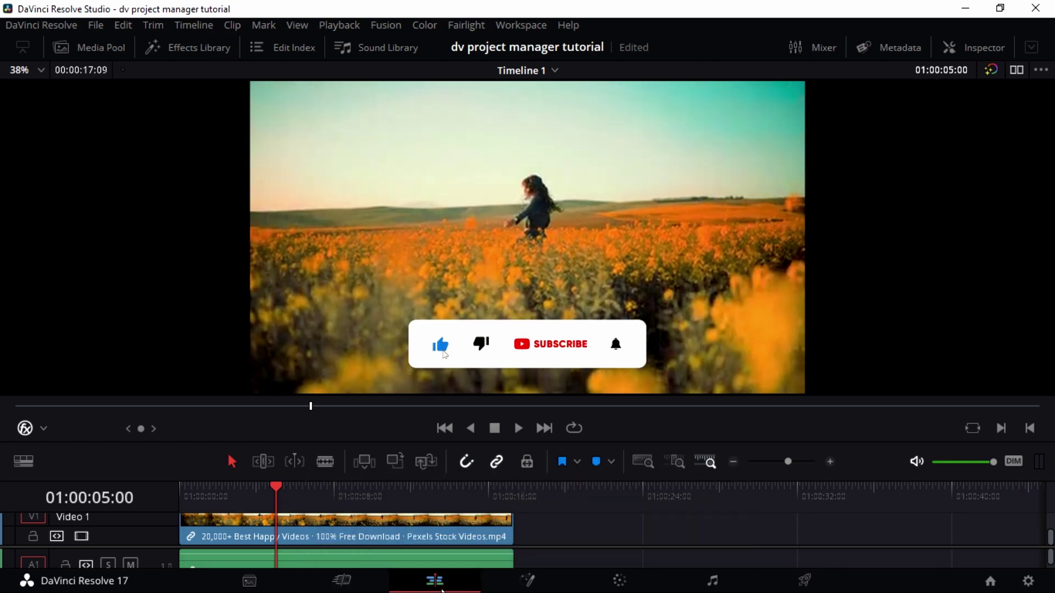
left_click(303, 561)
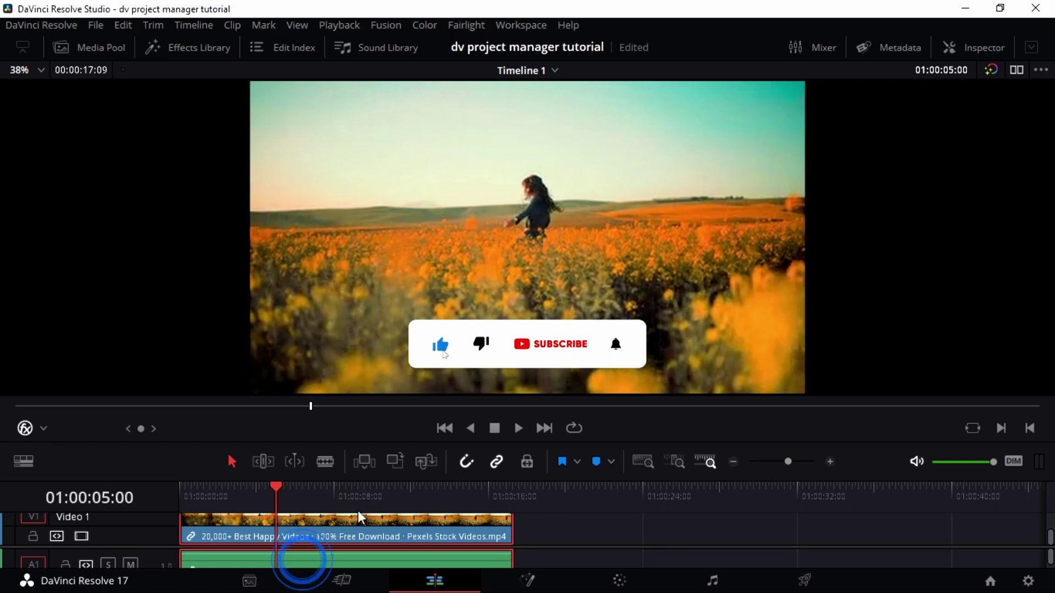
left_click_drag(407, 480, 415, 278)
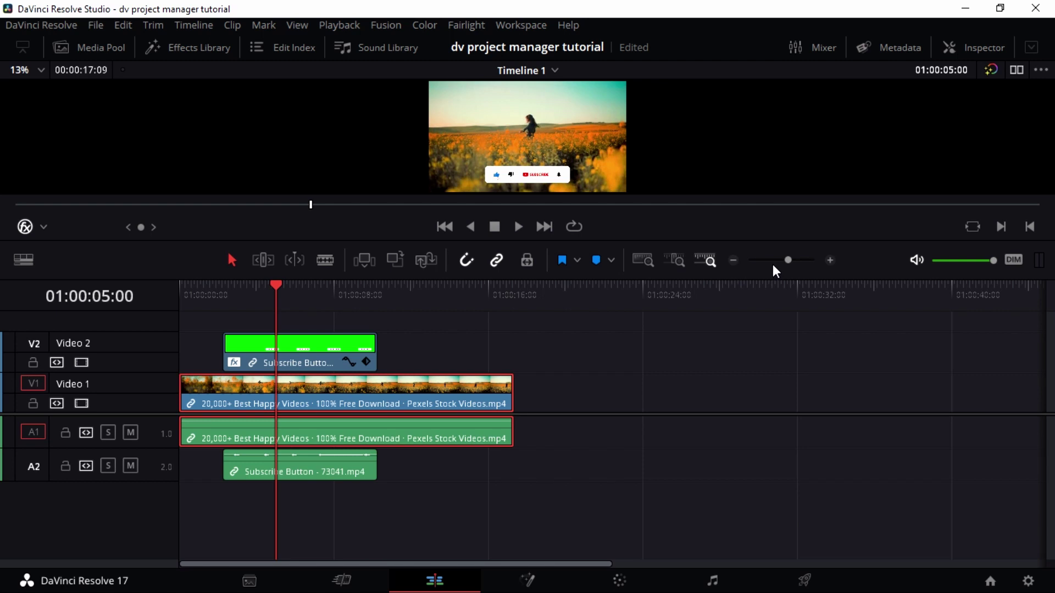
left_click_drag(790, 263, 799, 263)
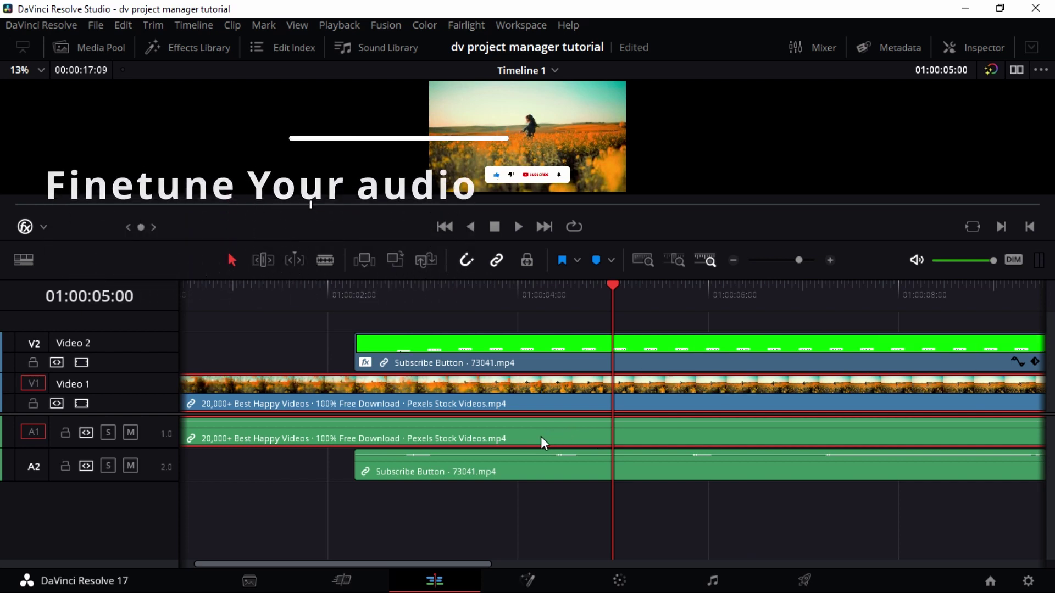
Step: Select the Subscribe Button clip on V2 and enlarge the audio track heights
left_click(490, 463)
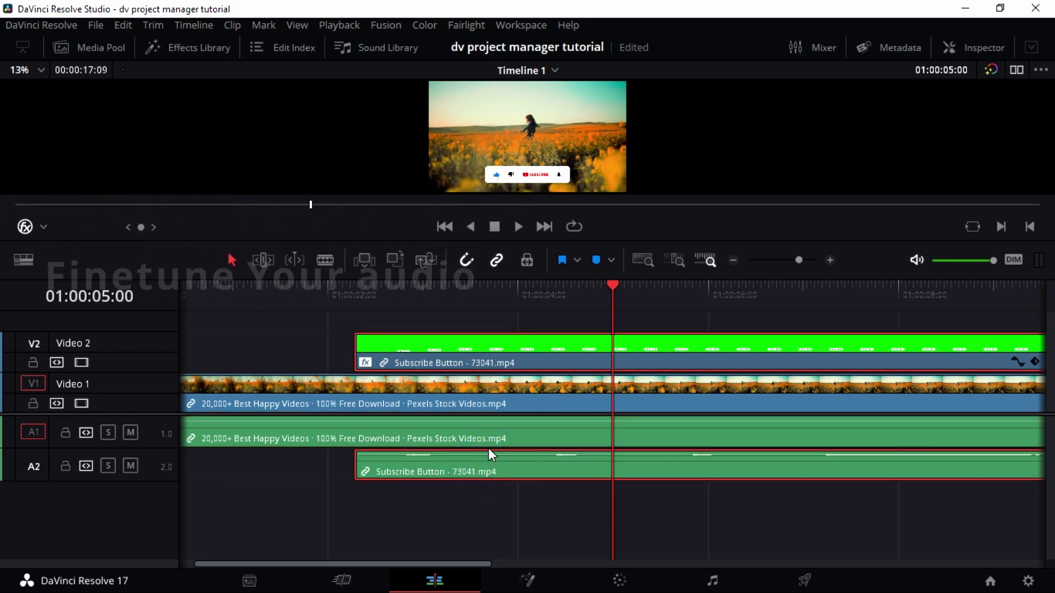
scroll(489, 447, "up", 5, "shift")
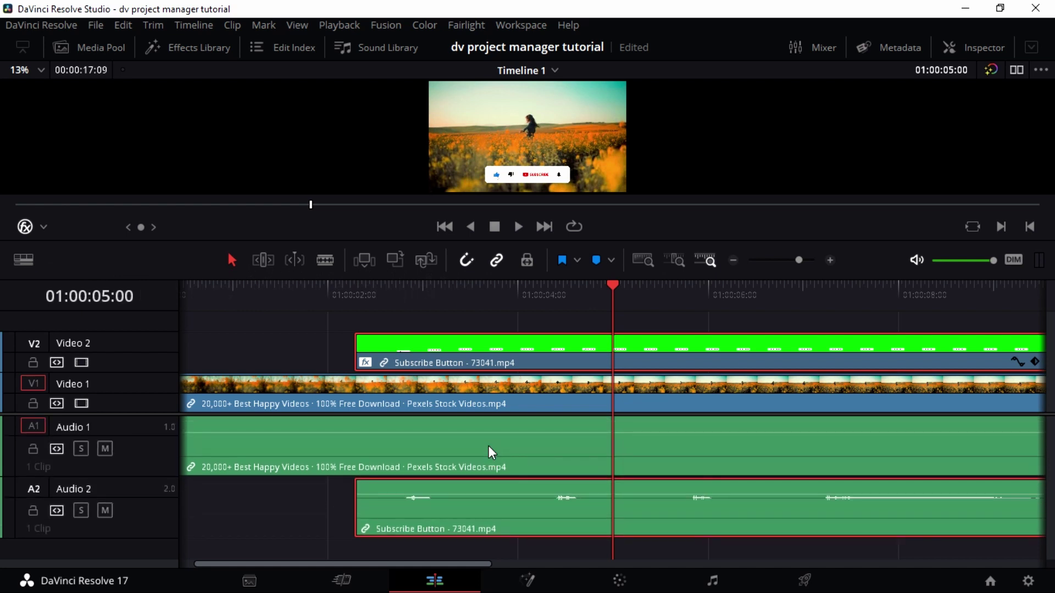
scroll(489, 446, "up", 1, "shift")
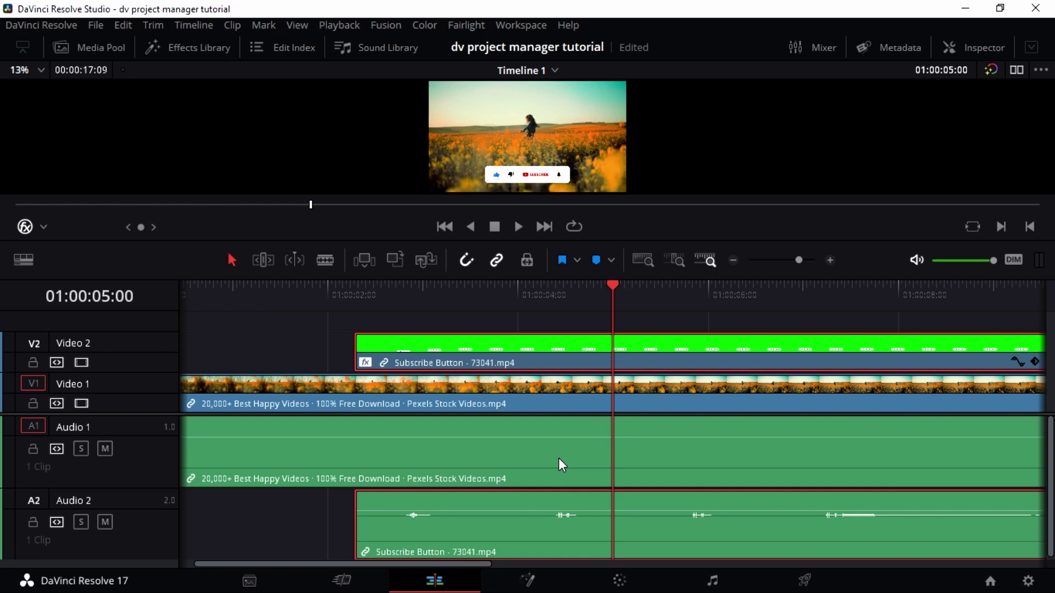
scroll(560, 464, "up", 3, "shift")
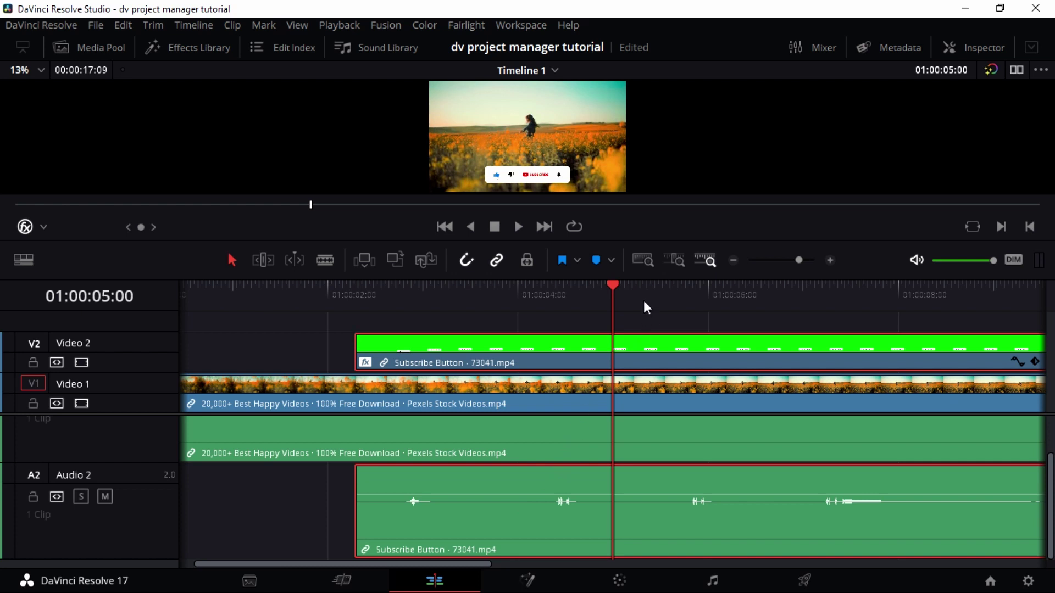
Step: Play the timeline from about two seconds to hear the original audio
left_click_drag(613, 285, 396, 318)
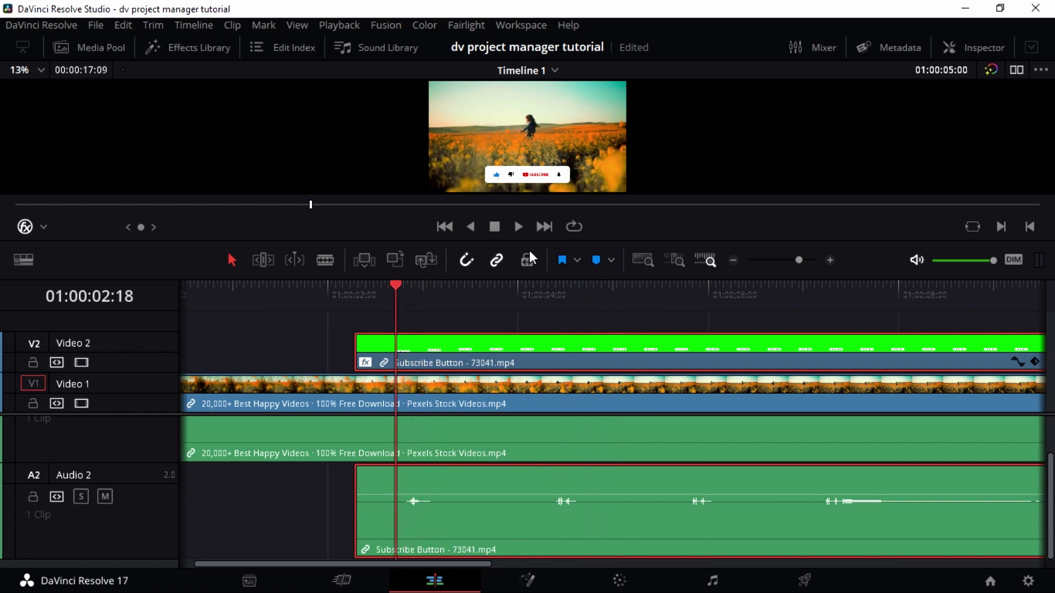
left_click(515, 226)
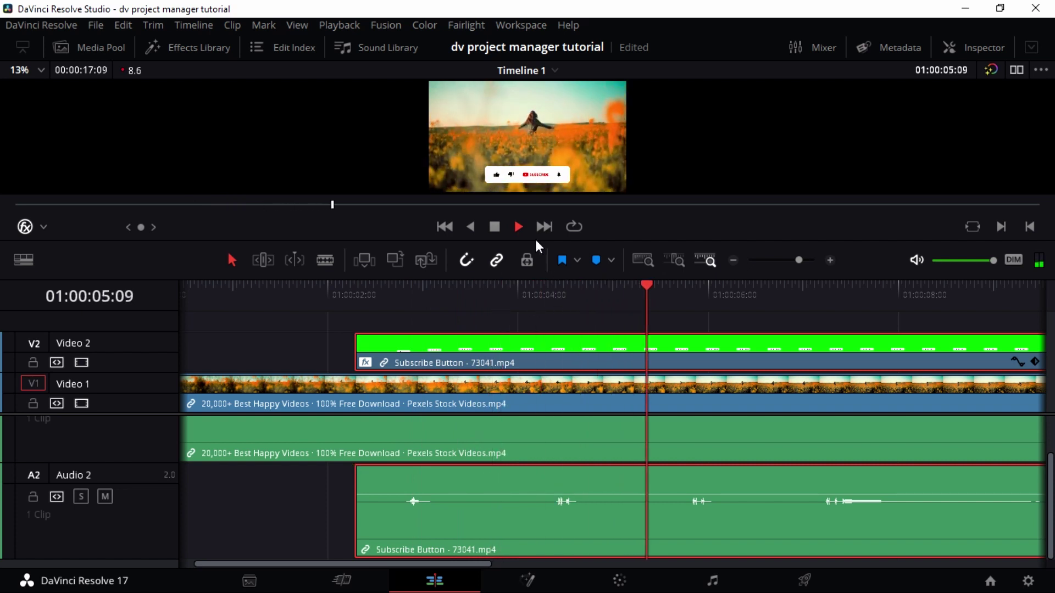
left_click(495, 226)
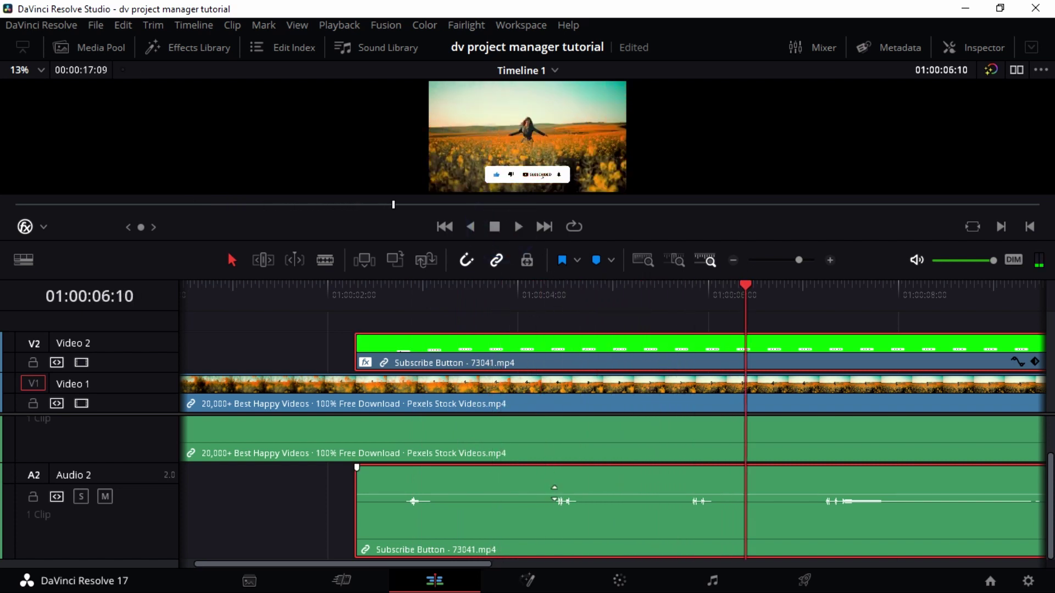
Step: Raise the Subscribe Button audio by 5.41 dB and play it back from two seconds
left_click_drag(557, 501, 559, 489)
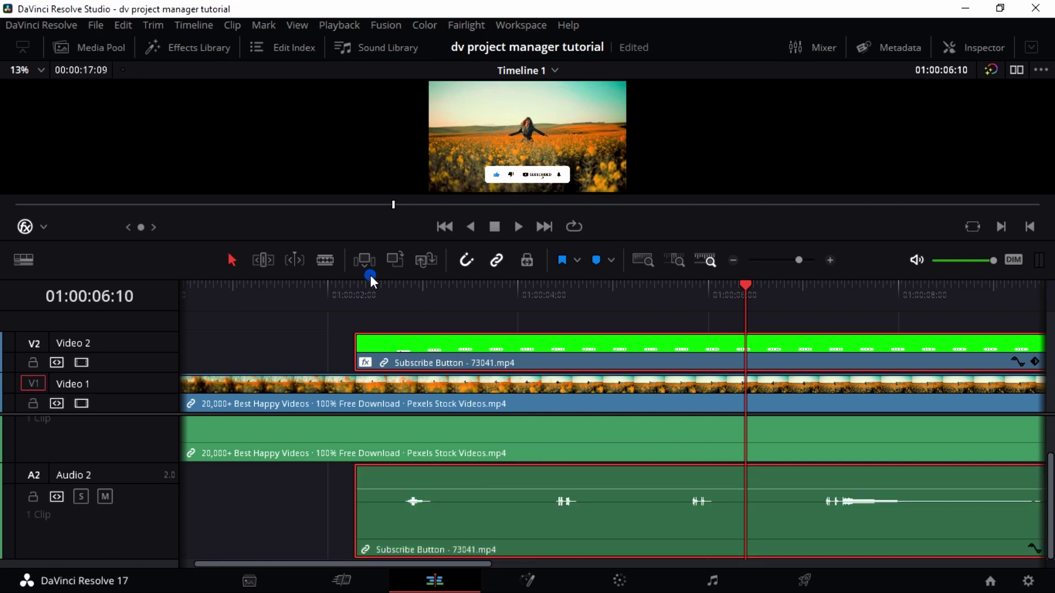
left_click(370, 289)
left_click(516, 226)
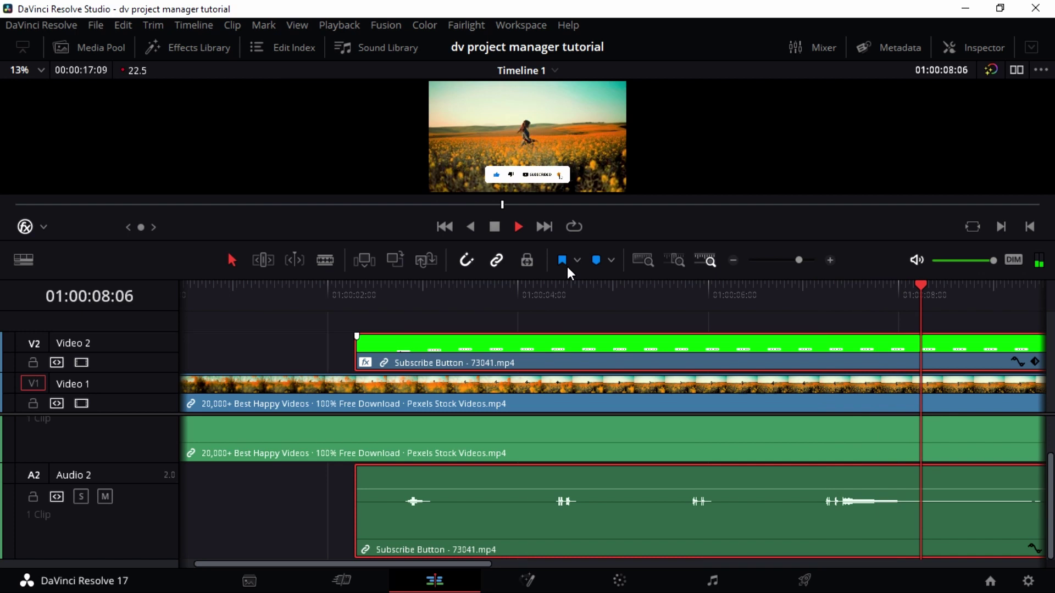
left_click(495, 226)
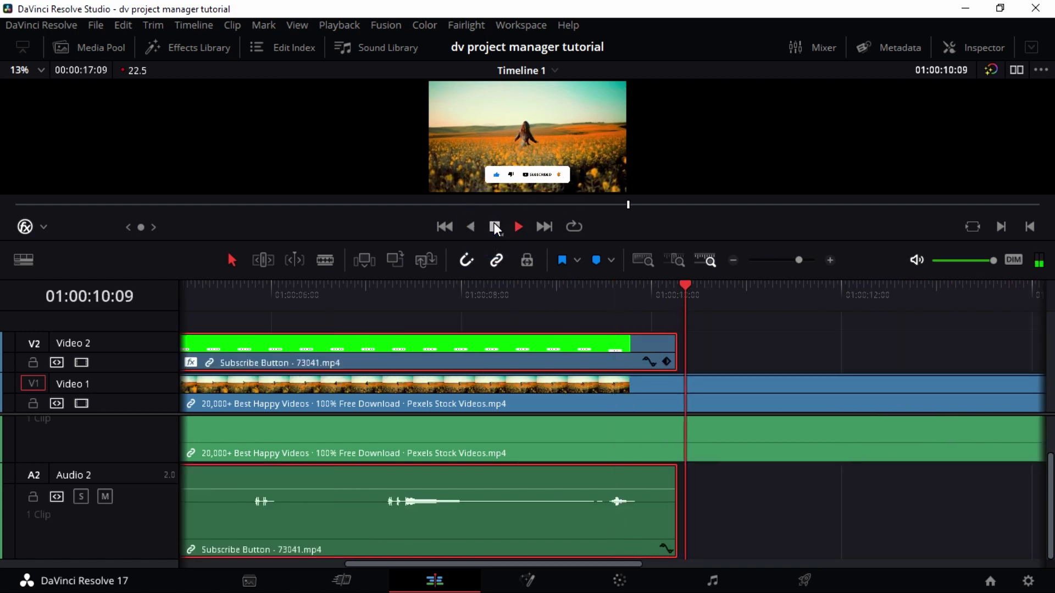